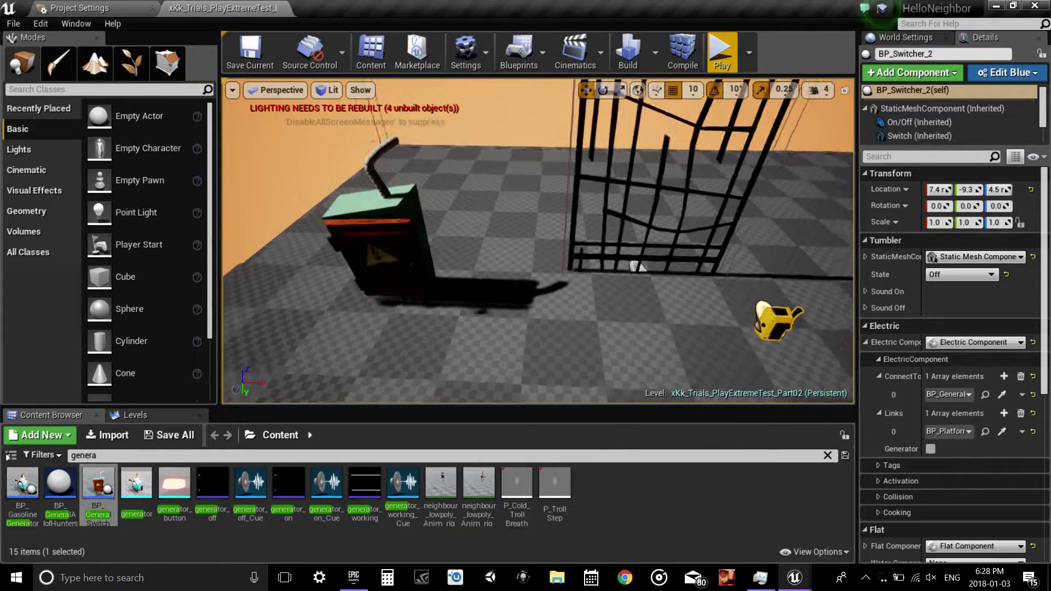
- Play-test the level: walk to the generator box and the yellow switch, operate the barred door, and end the play session
click(721, 55)
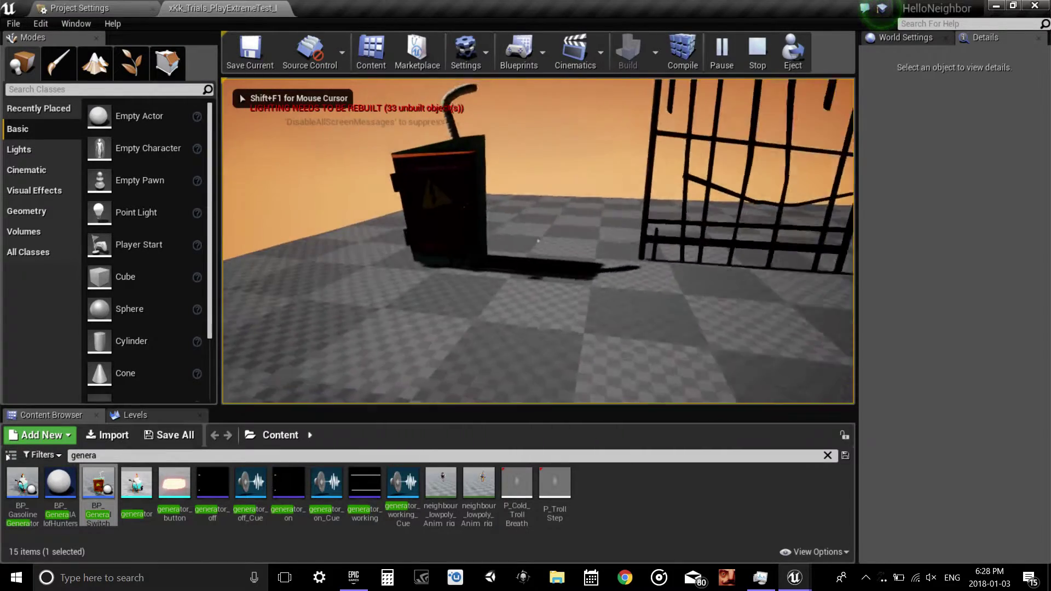
key(w)
key(w)
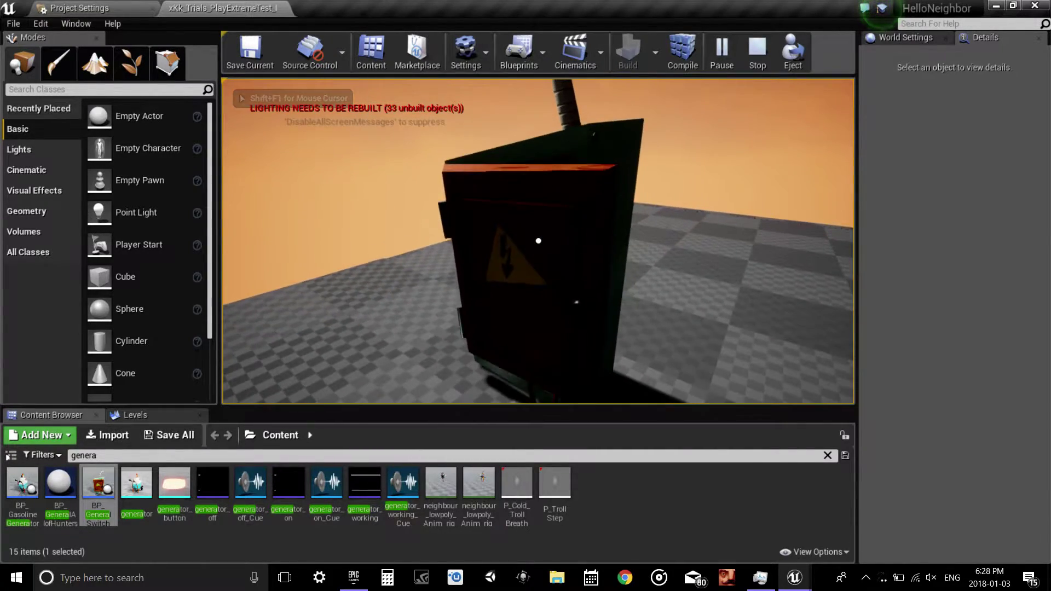
key(e)
key(w)
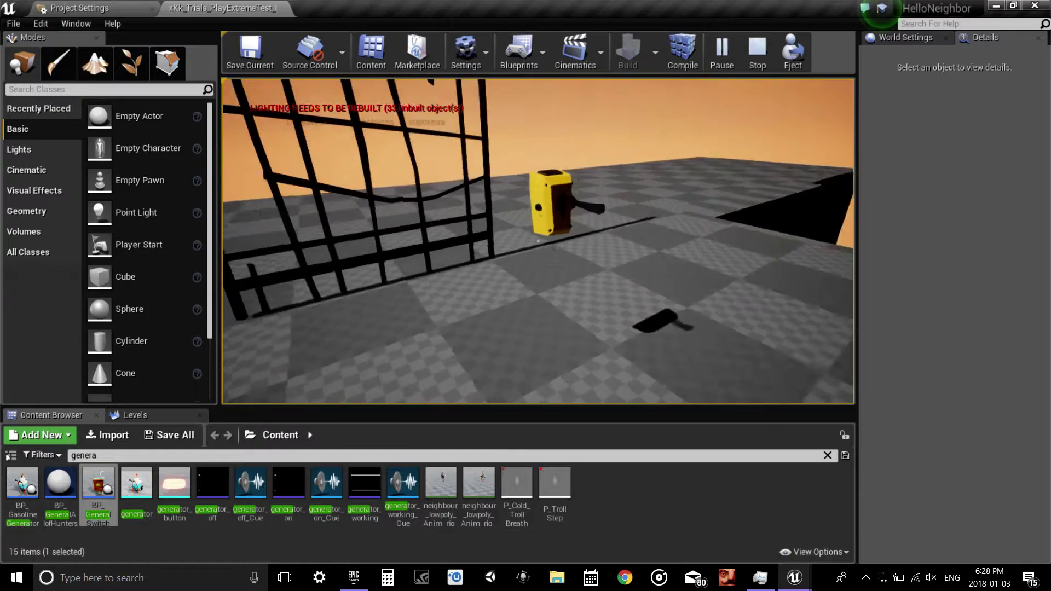
key(w)
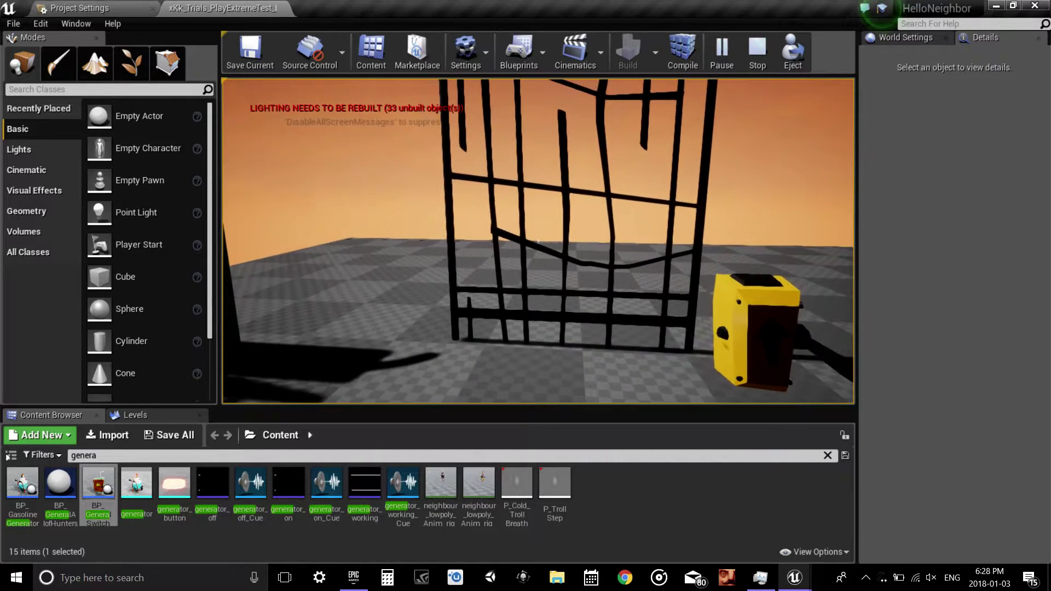
right_click(538, 241)
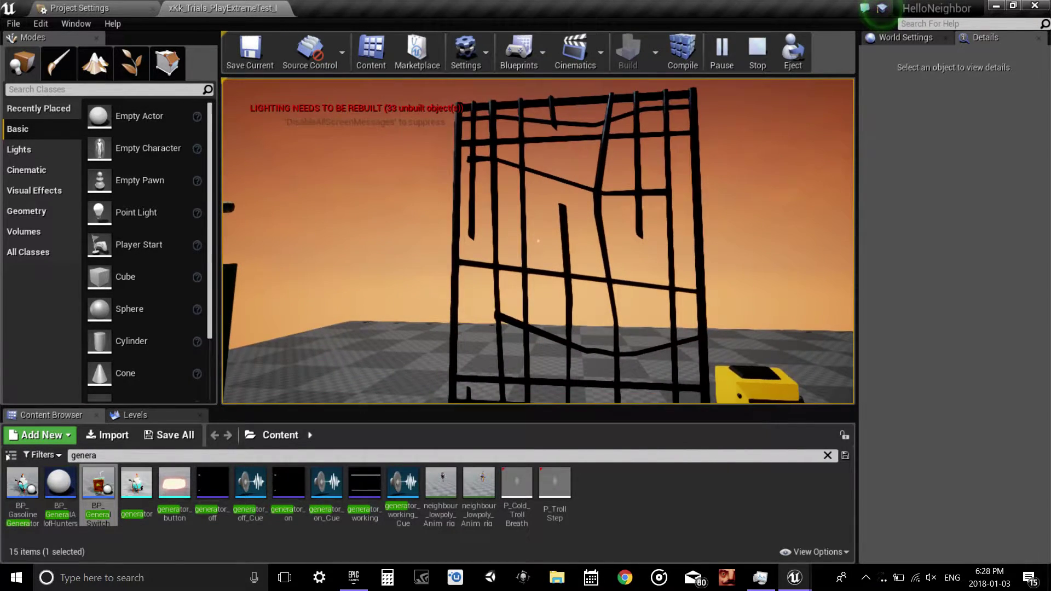
click(538, 241)
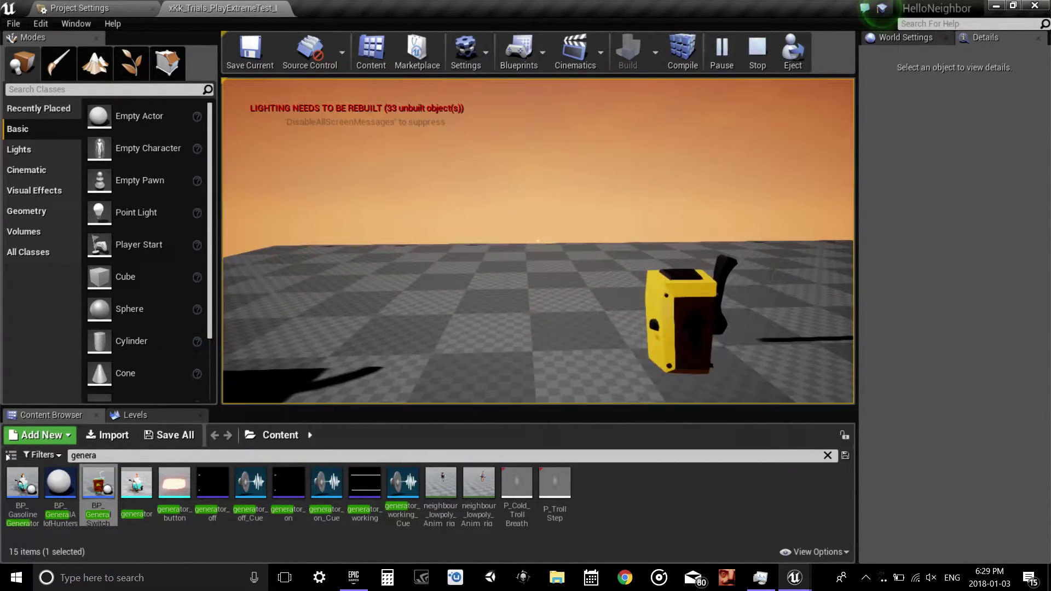
key(Escape)
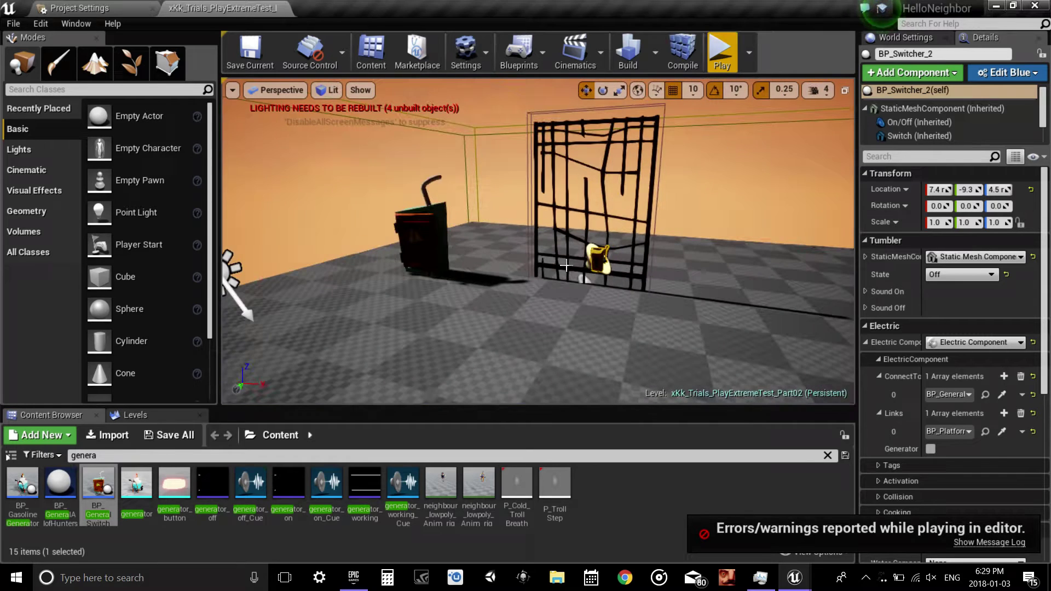
- Delete the barred platform door, the yellow BP_Switcher_2 and the generator box from the level
click(434, 270)
ctrl+click(597, 261)
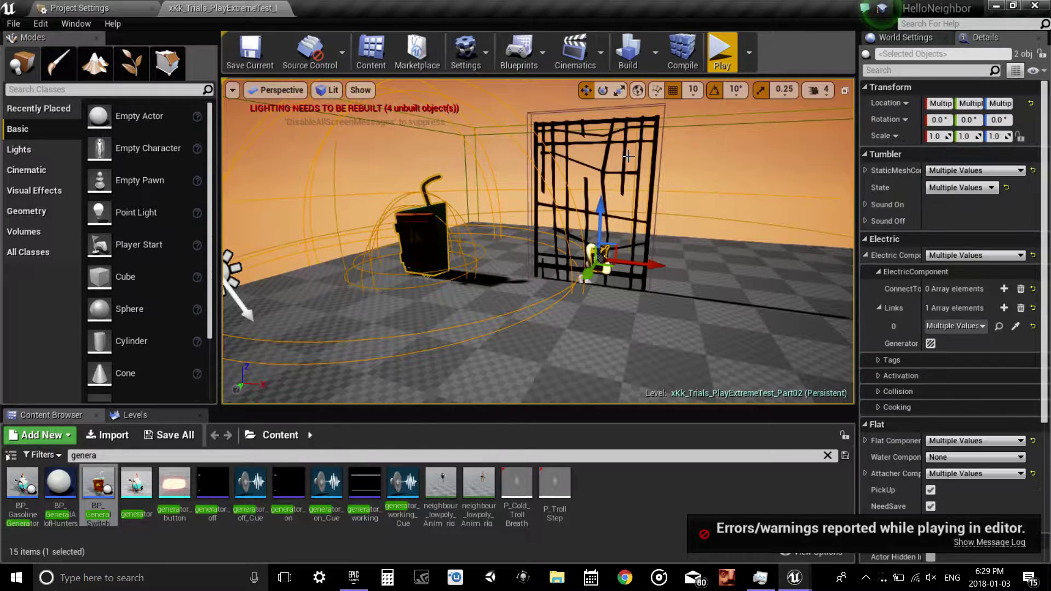
ctrl+click(646, 123)
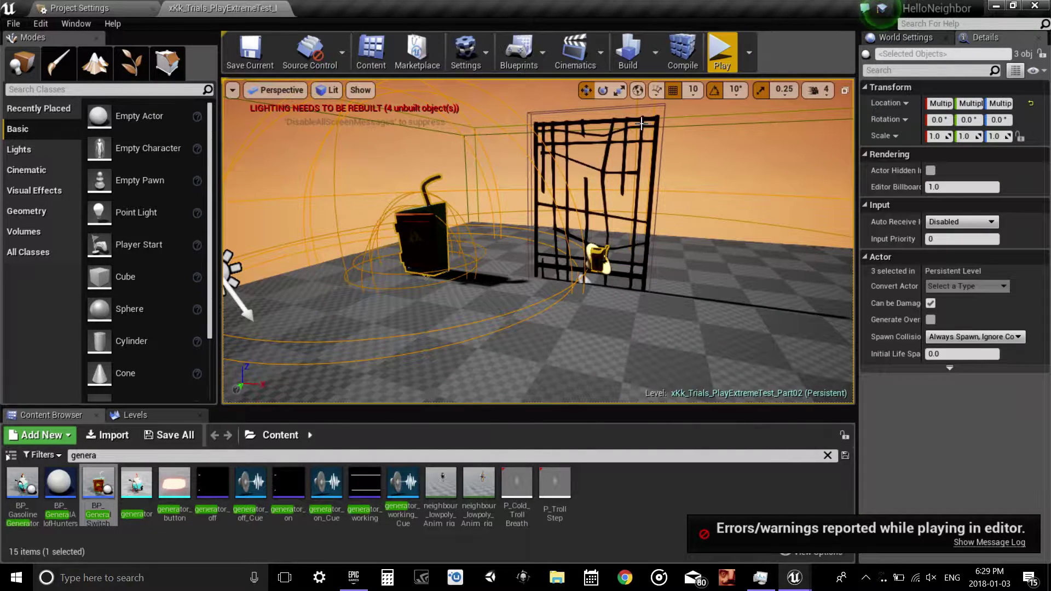
click(644, 127)
key(Delete)
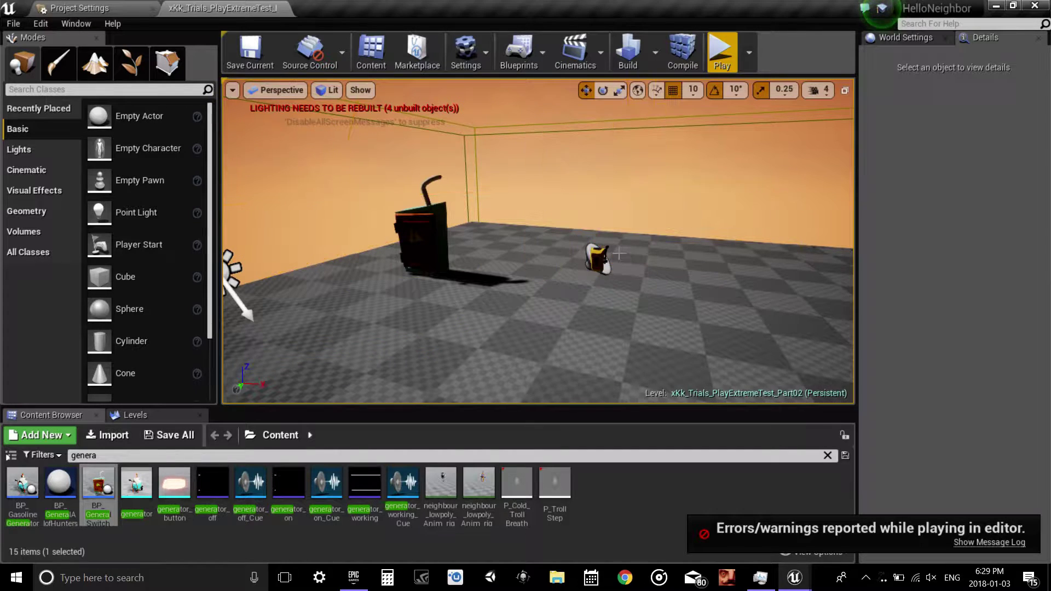
click(598, 258)
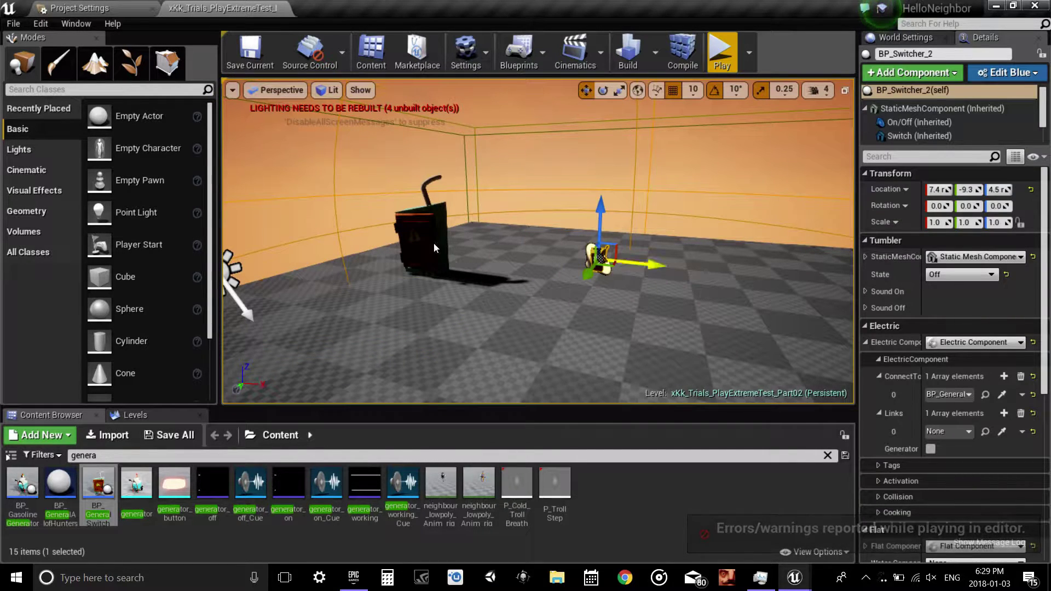
ctrl+click(432, 241)
key(Delete)
- Place a BP_GeneralSwitch generator box on the floor and rotate it about -50° around the Z axis
mouse_move(411, 222)
right_down()
mouse_move(432, 262)
mouse_move(418, 223)
right_up()
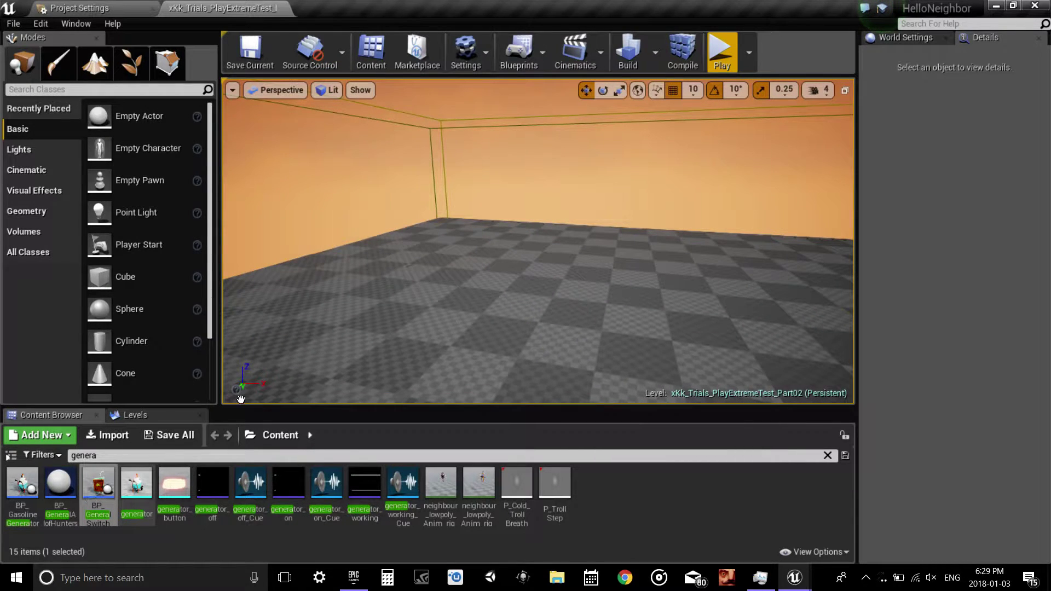
drag(365, 307, 493, 437)
key(e)
- Search the project content for "switch" and place a BP_Switcher_2 on the floor some distance from the generator box
click(193, 455)
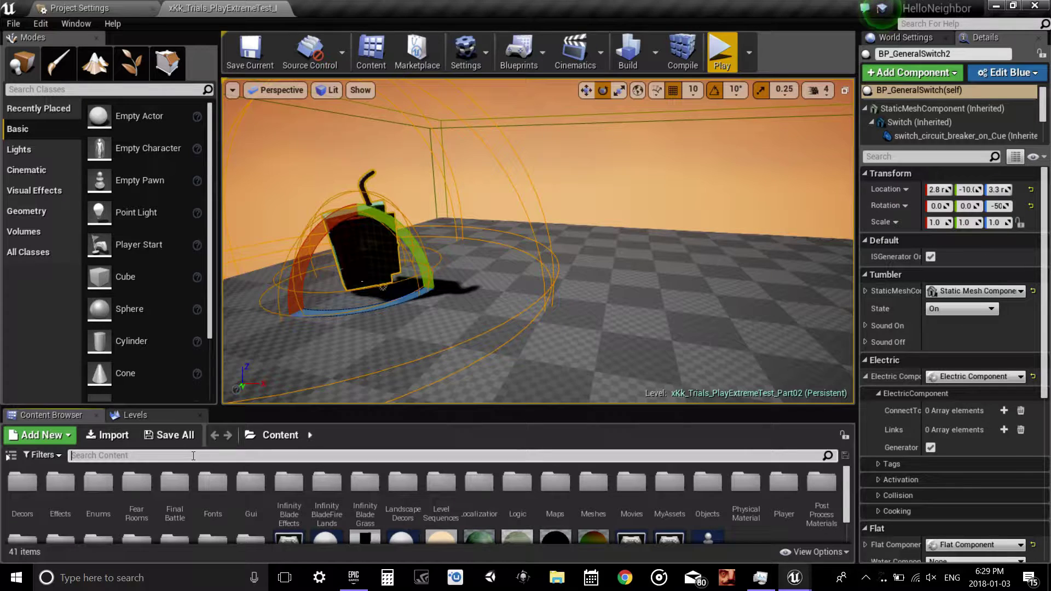
text(switch)
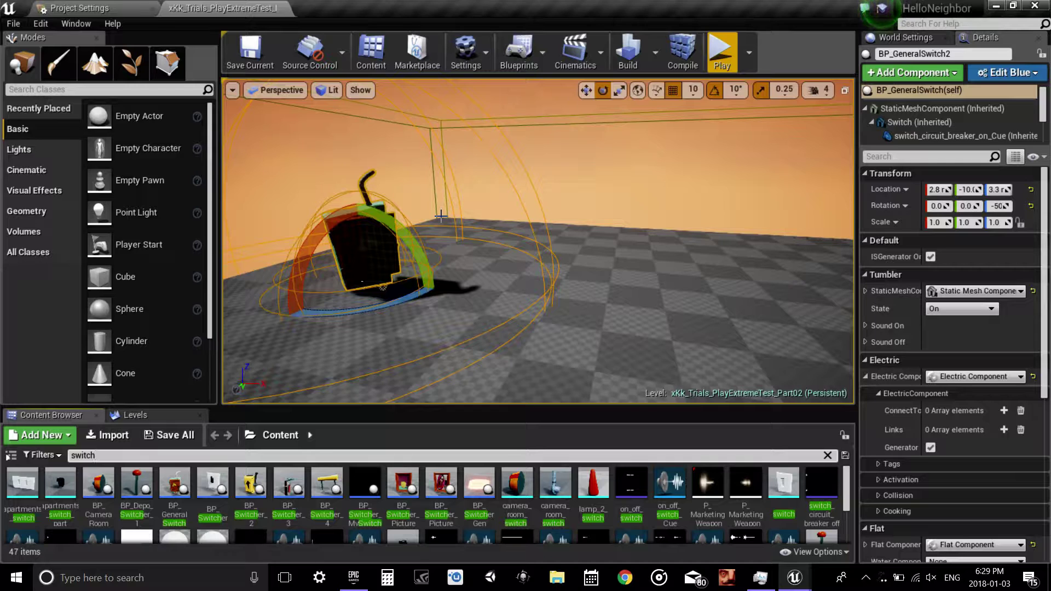
click(245, 487)
drag(245, 487, 690, 278)
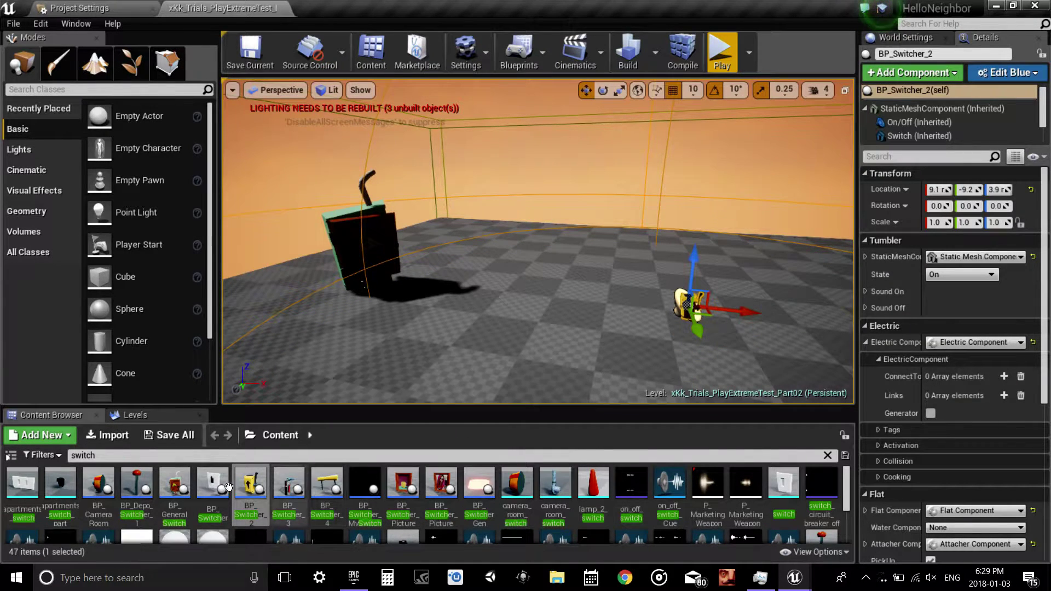
- Search the project content for "plat" and place the barred BP_PlatformDoor on the floor beside the yellow switcher
right_drag(413, 314, 380, 325)
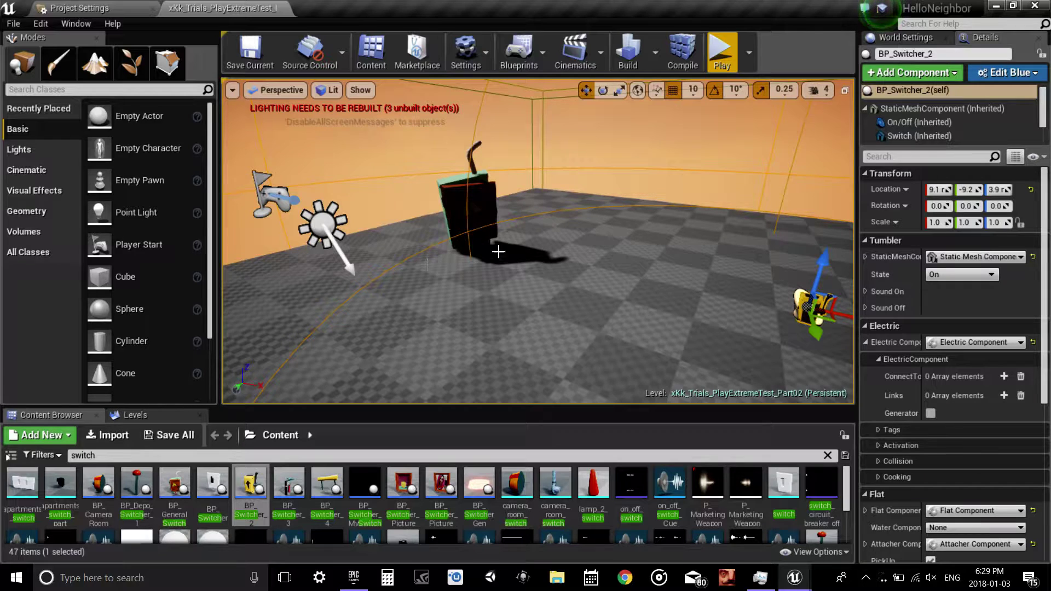
right_drag(679, 284, 741, 293)
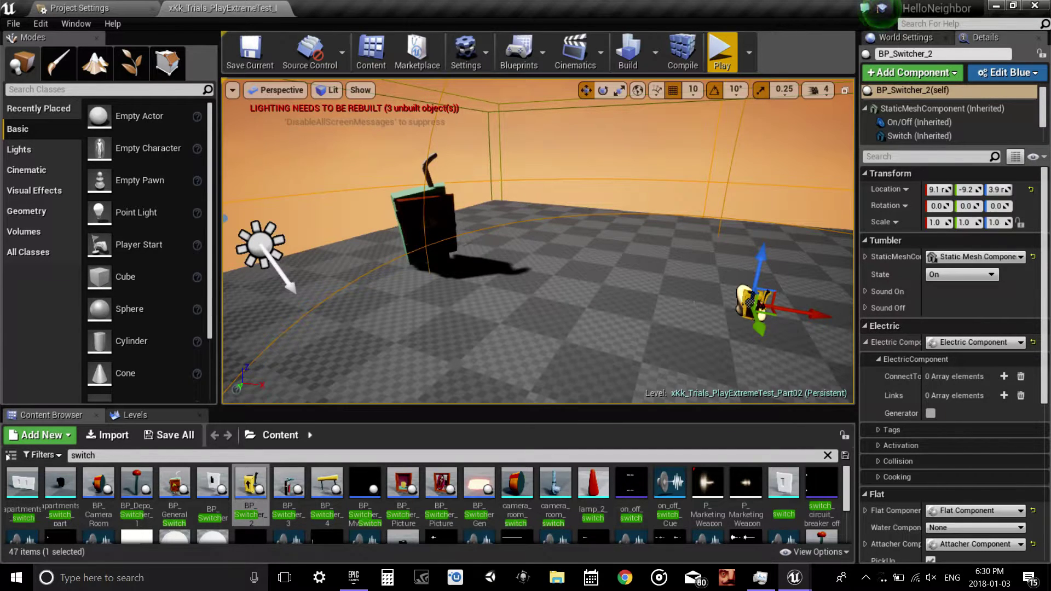
right_drag(694, 303, 734, 303)
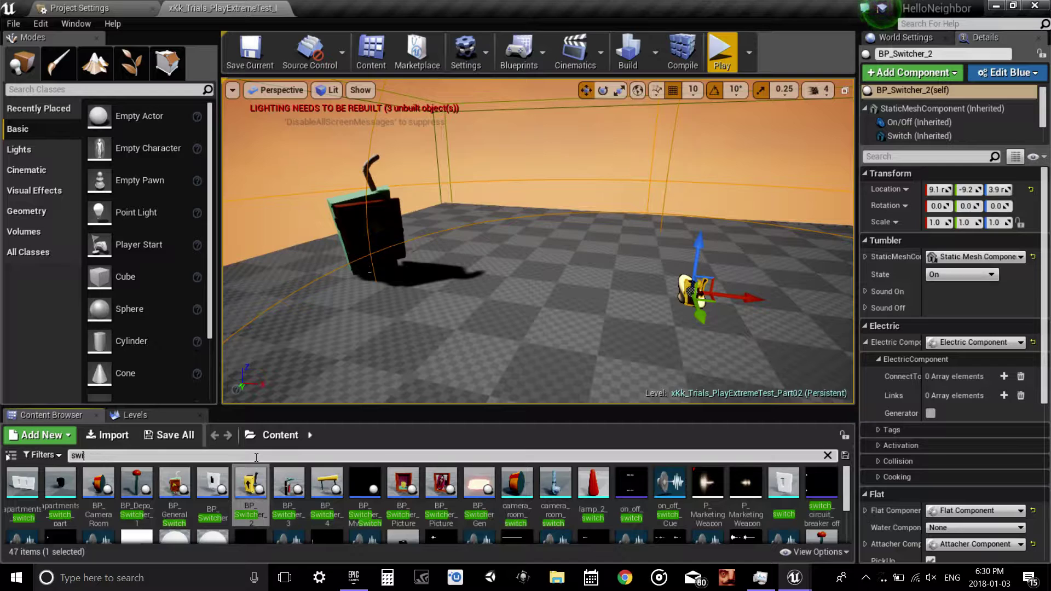
key(BackSpace)
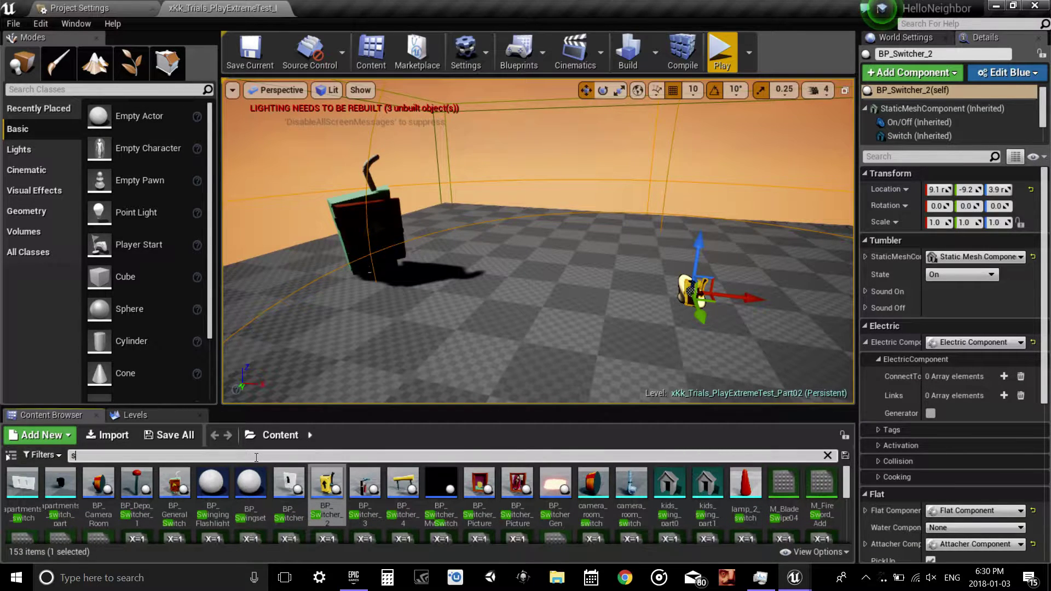
key(BackSpace)
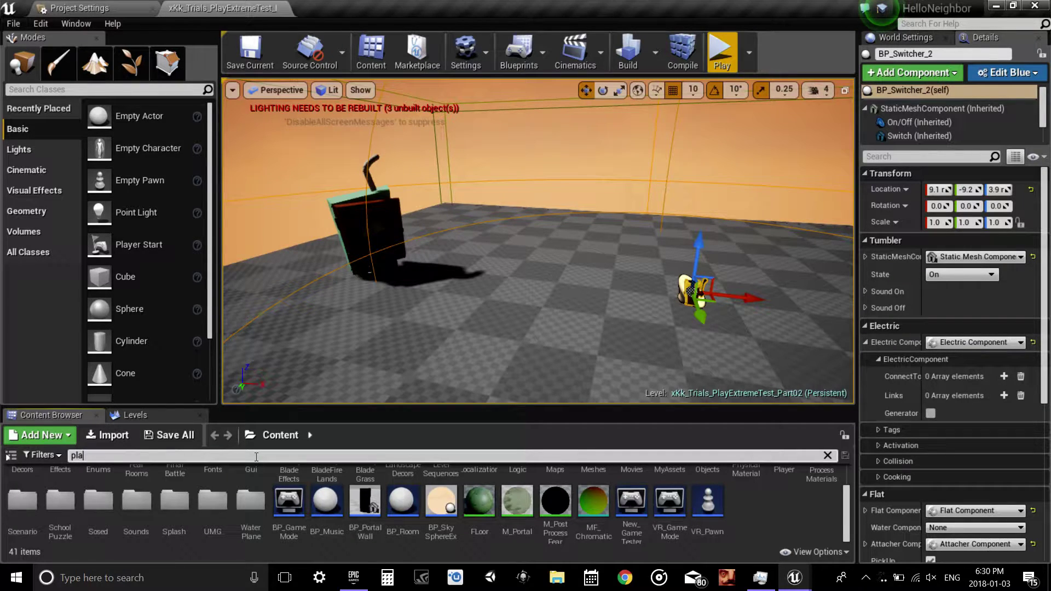
text(t)
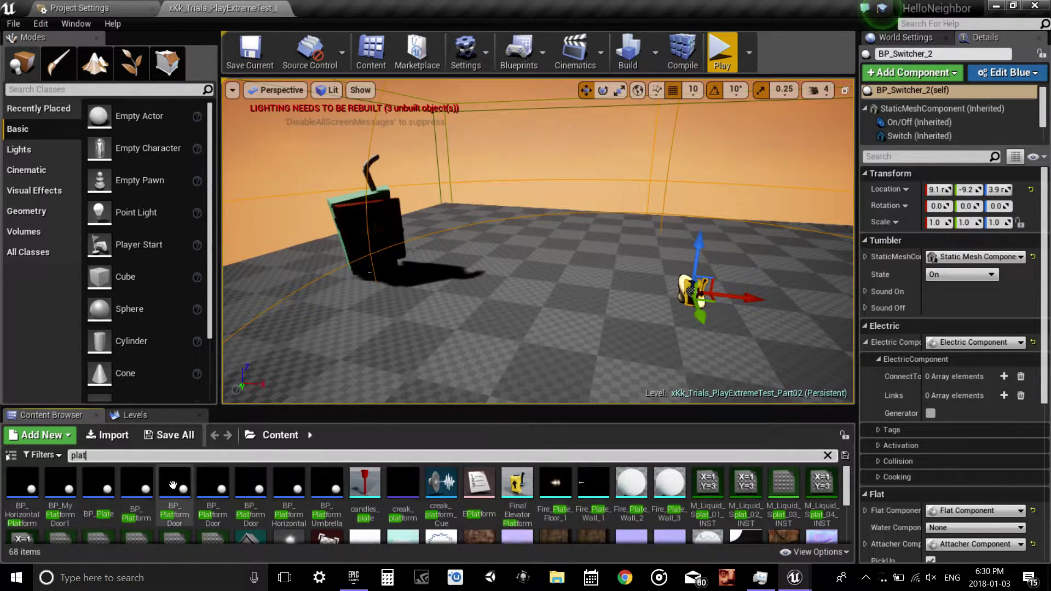
drag(181, 484, 623, 292)
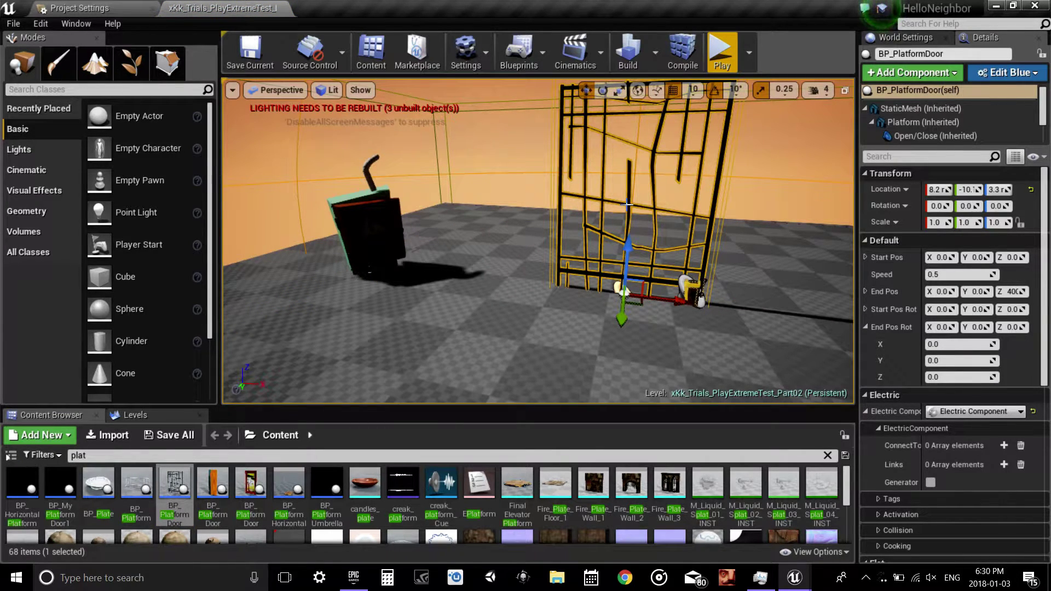
- Add a ConnectTo element to the platform door's electric component and assign BP_Switcher_2 to it
click(1003, 445)
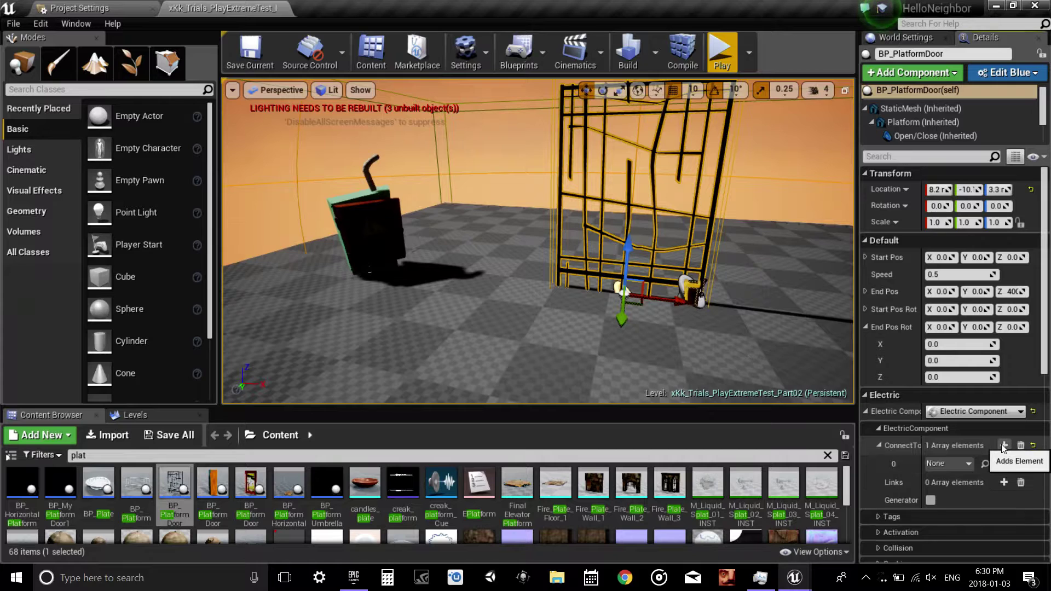
click(703, 290)
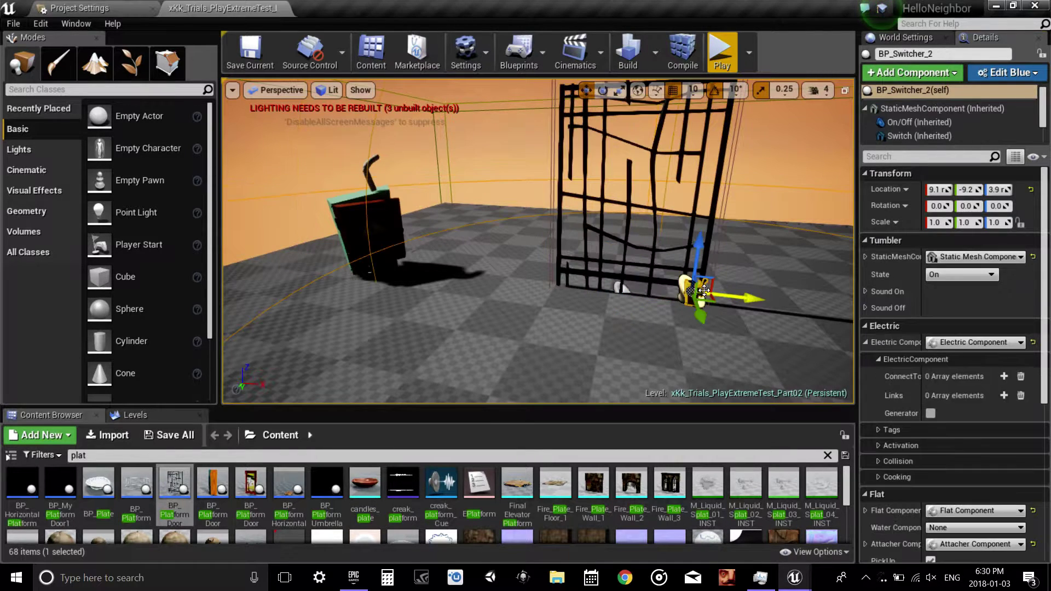
click(730, 168)
click(960, 462)
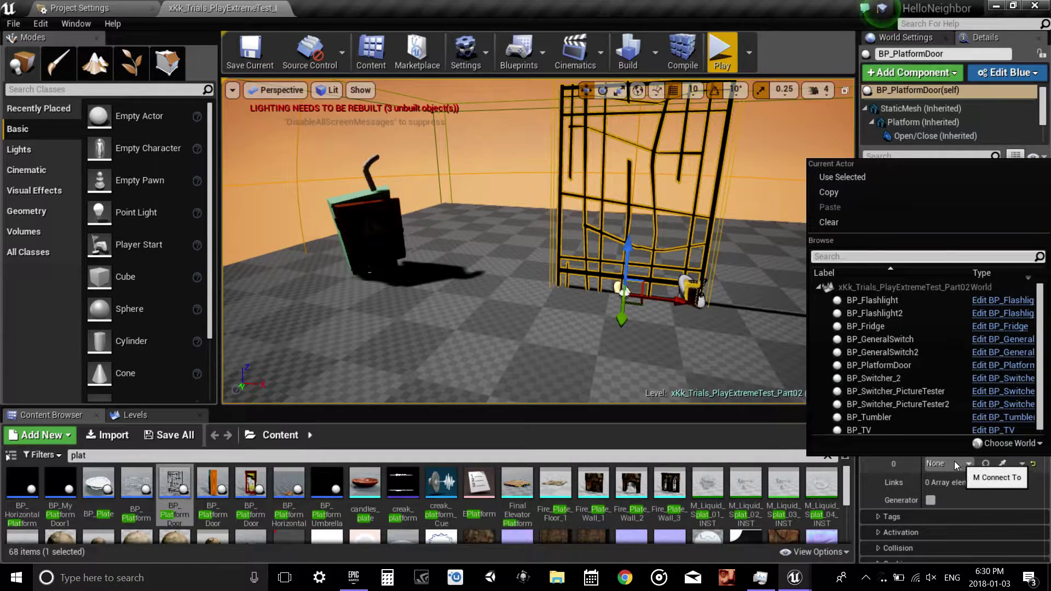
click(977, 8)
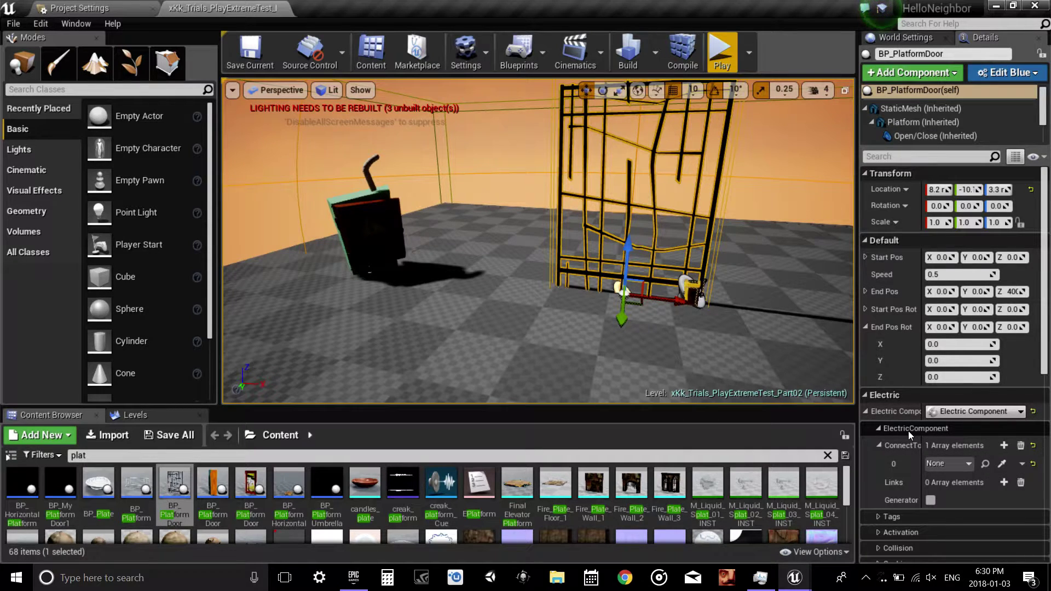
drag(922, 448, 932, 447)
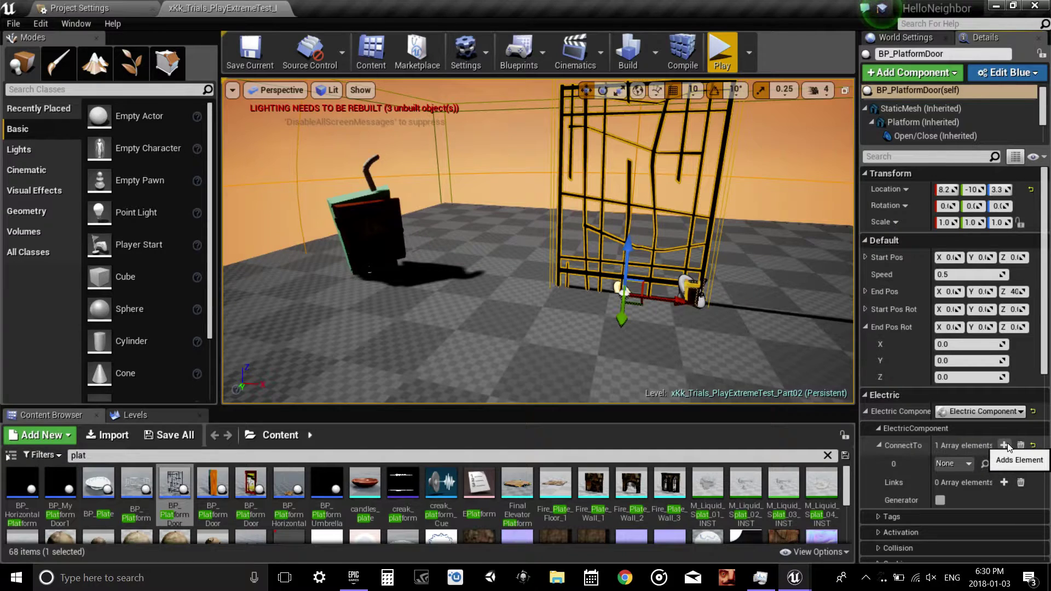
click(972, 469)
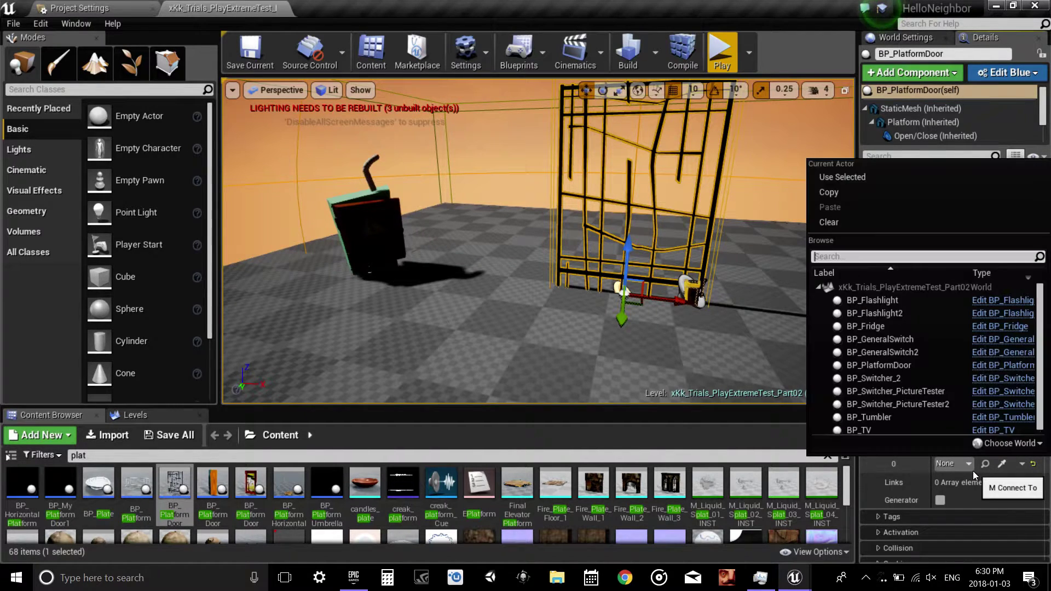
click(896, 378)
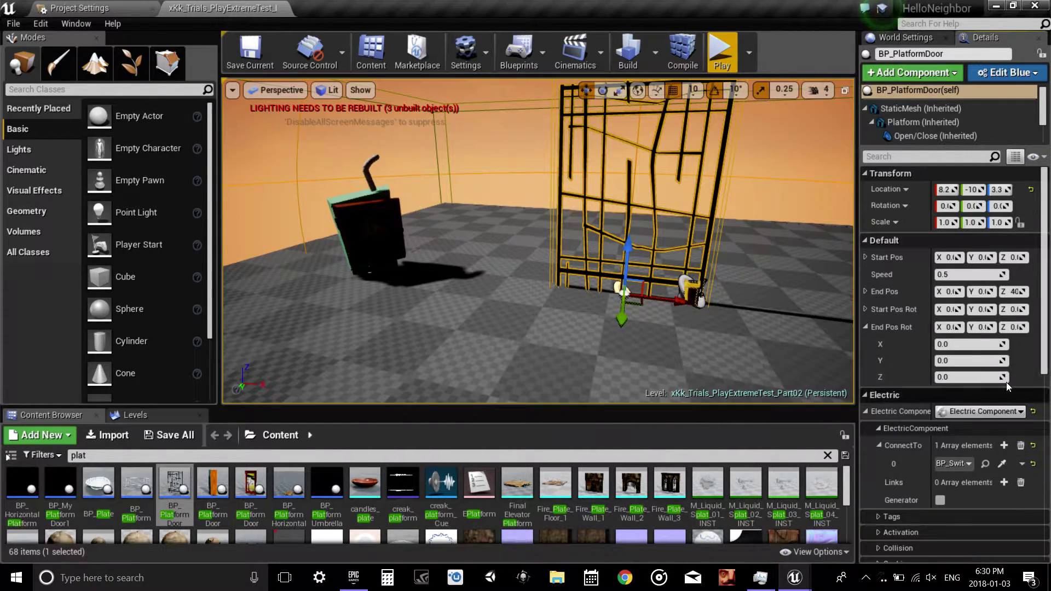
- Add a ConnectTo element to the yellow switcher's electric component and assign BP_GeneralSwitch2 to it
click(691, 295)
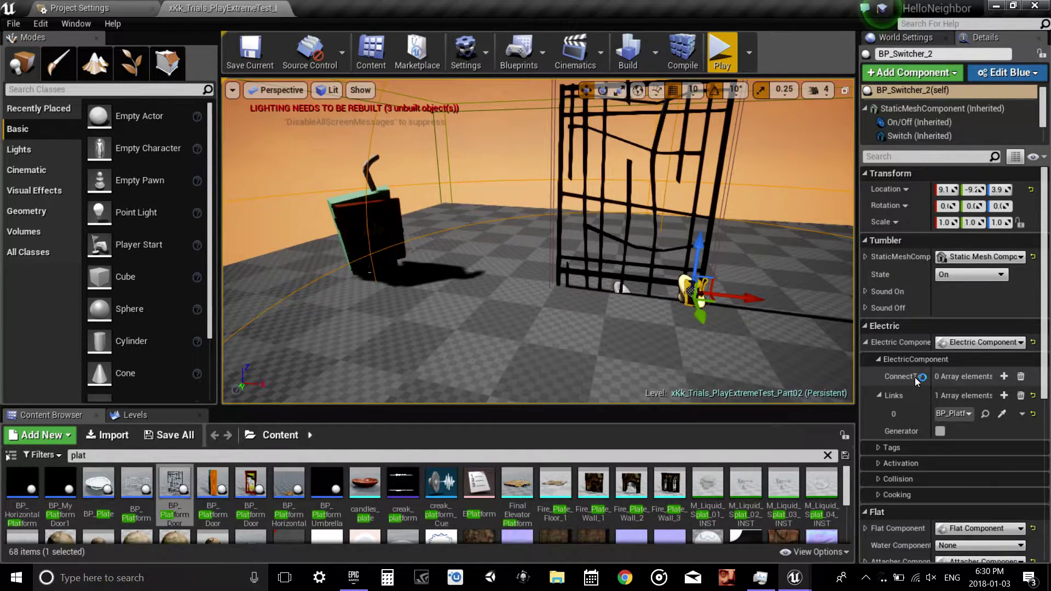
click(1003, 378)
click(955, 394)
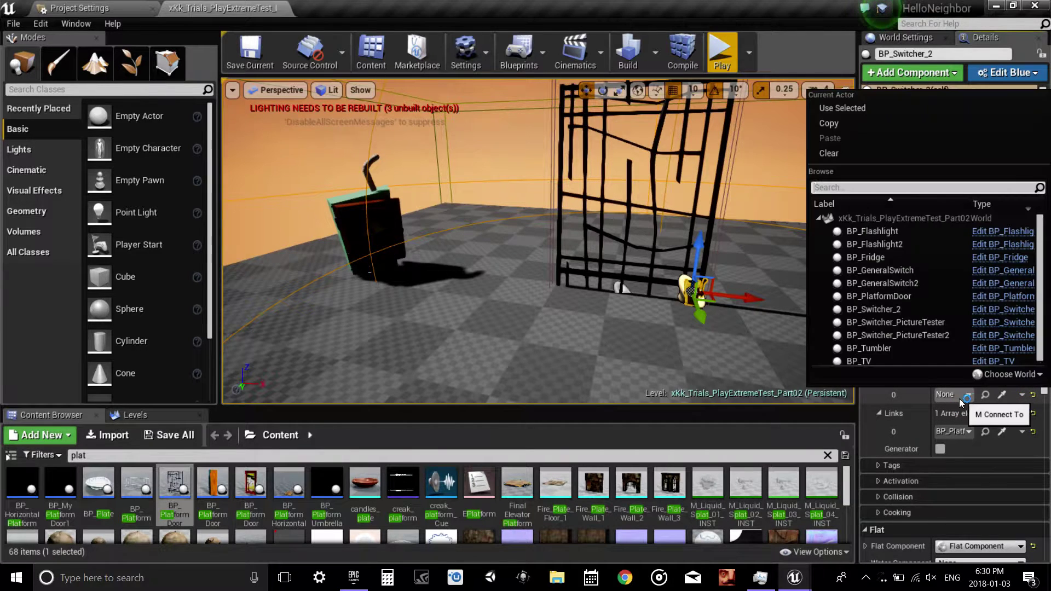
click(895, 283)
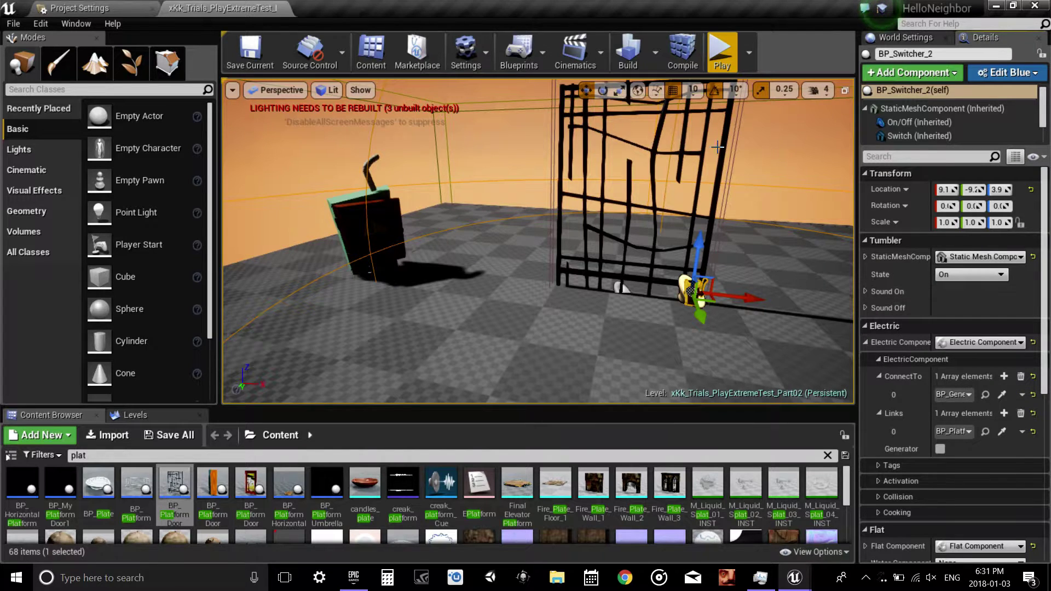
- Play-test the level to check the wired door's starting position and end the play session
click(720, 52)
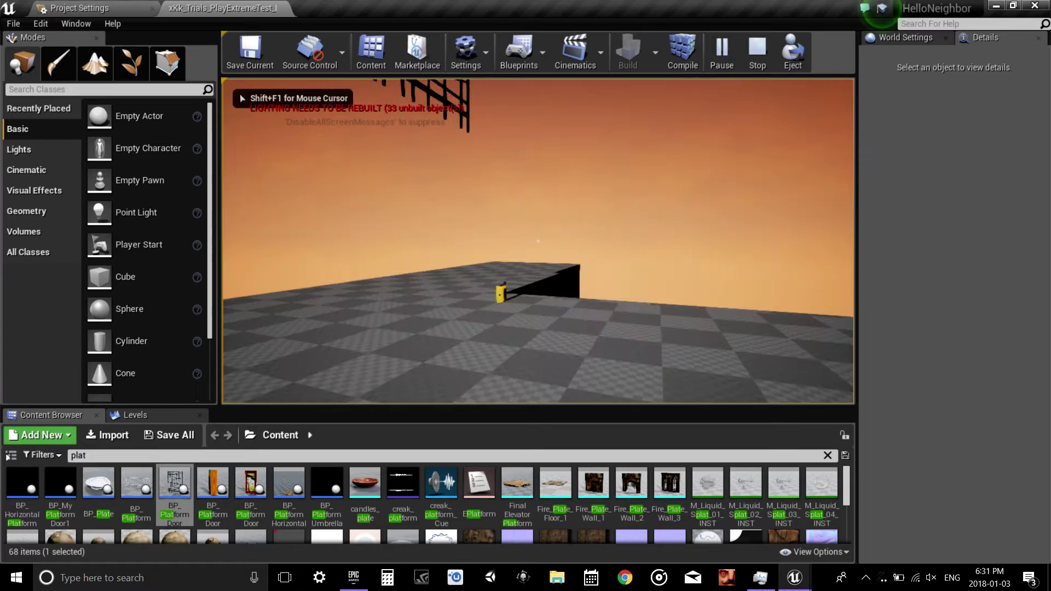
key(Escape)
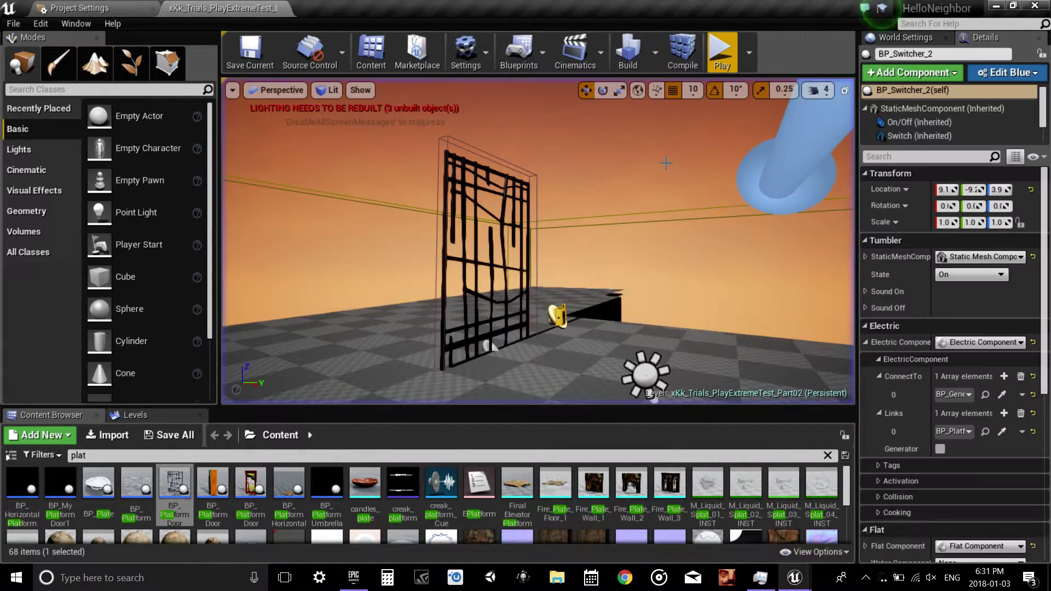
- Set the Tumbler state of the yellow switcher beside the platform door to Off
click(560, 318)
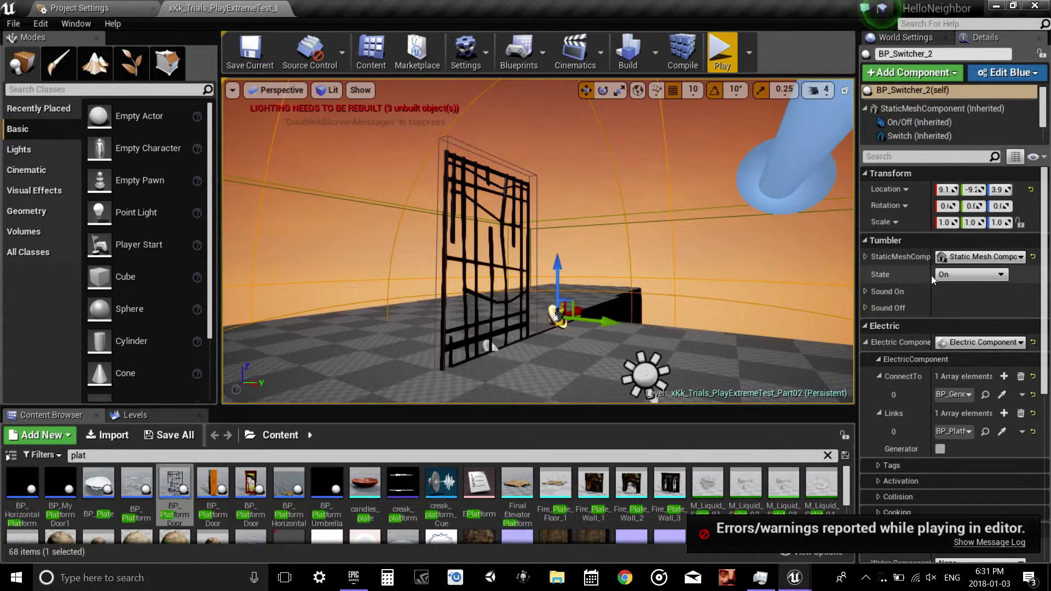
click(985, 274)
click(950, 294)
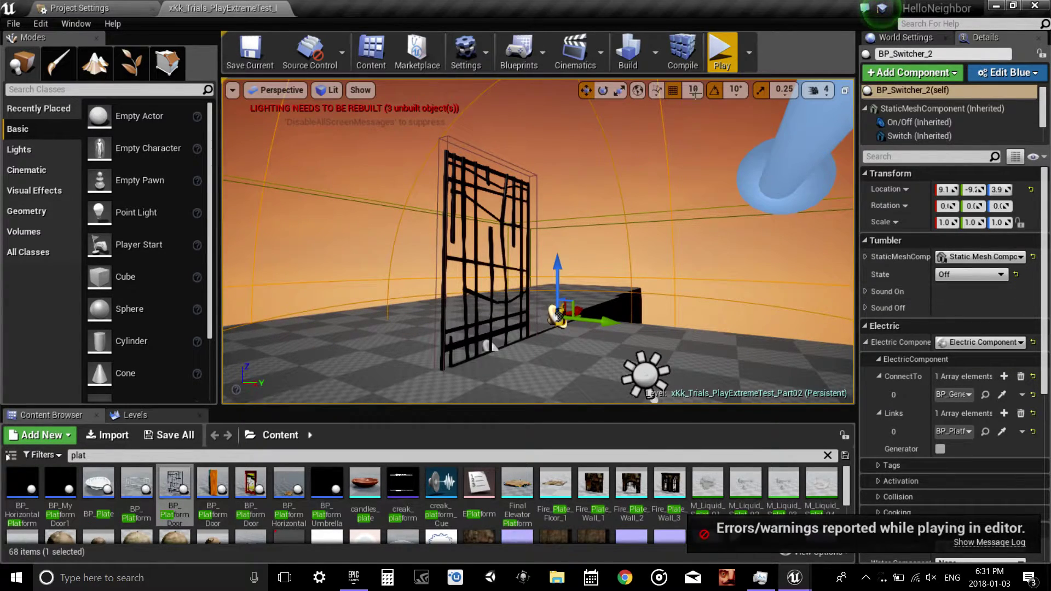
- Play-test the level, toggle the yellow switcher in both directions to check the door's movement, and end the play session
click(722, 54)
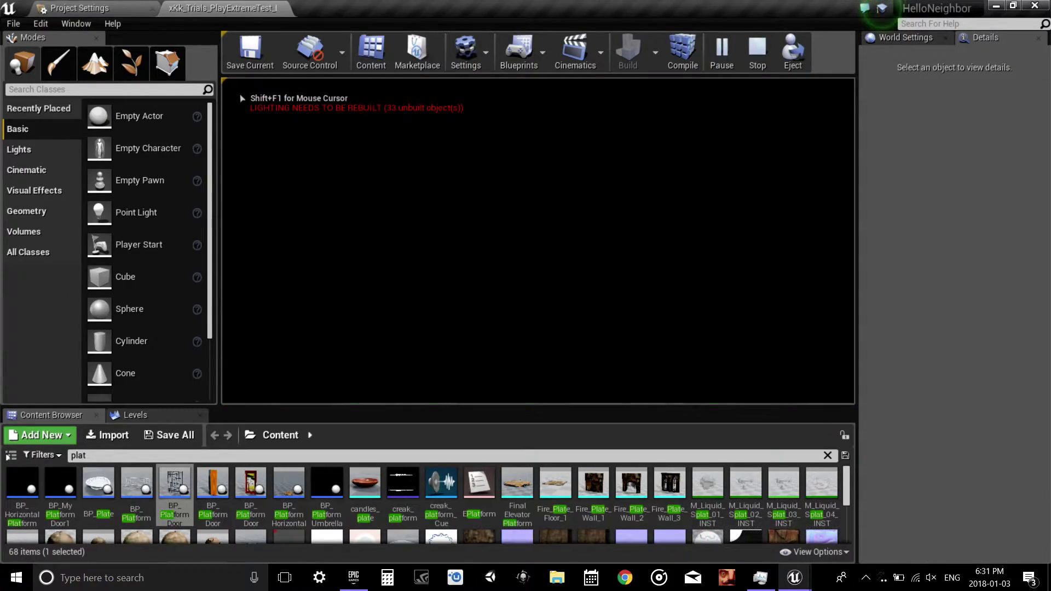
key(w)
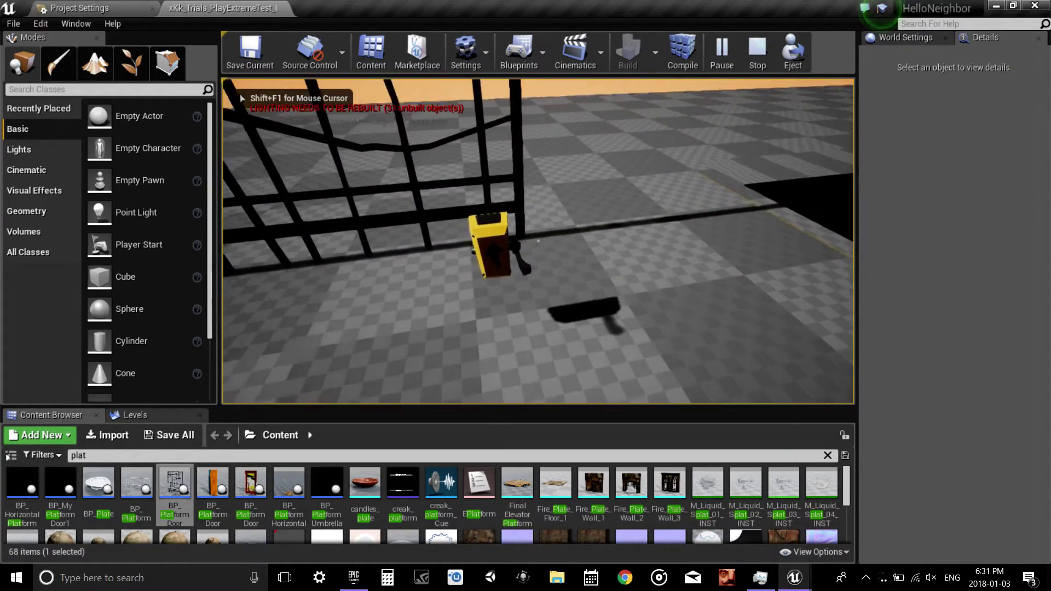
key(e)
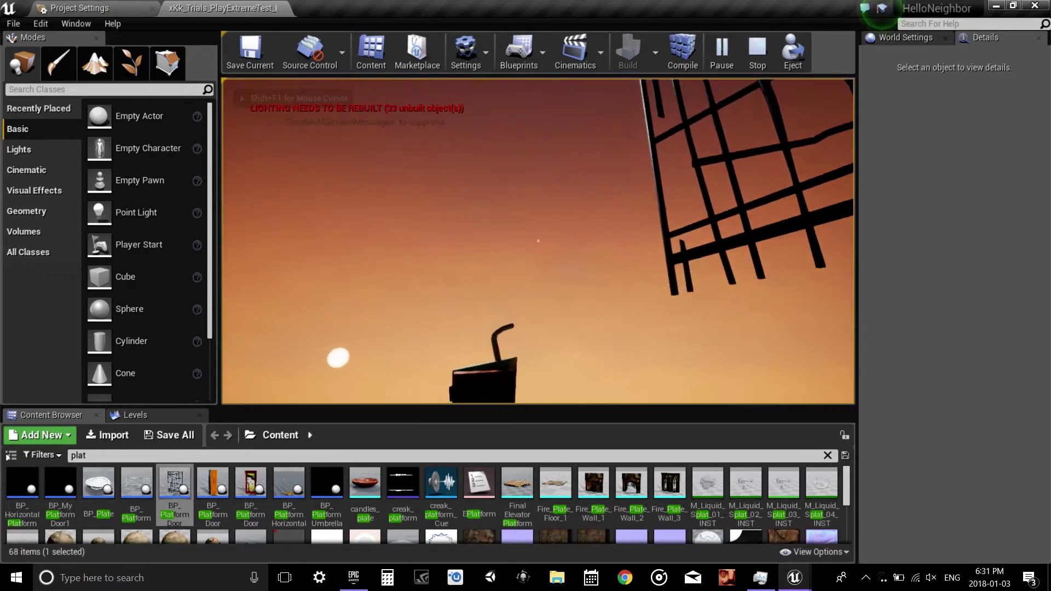
key(e)
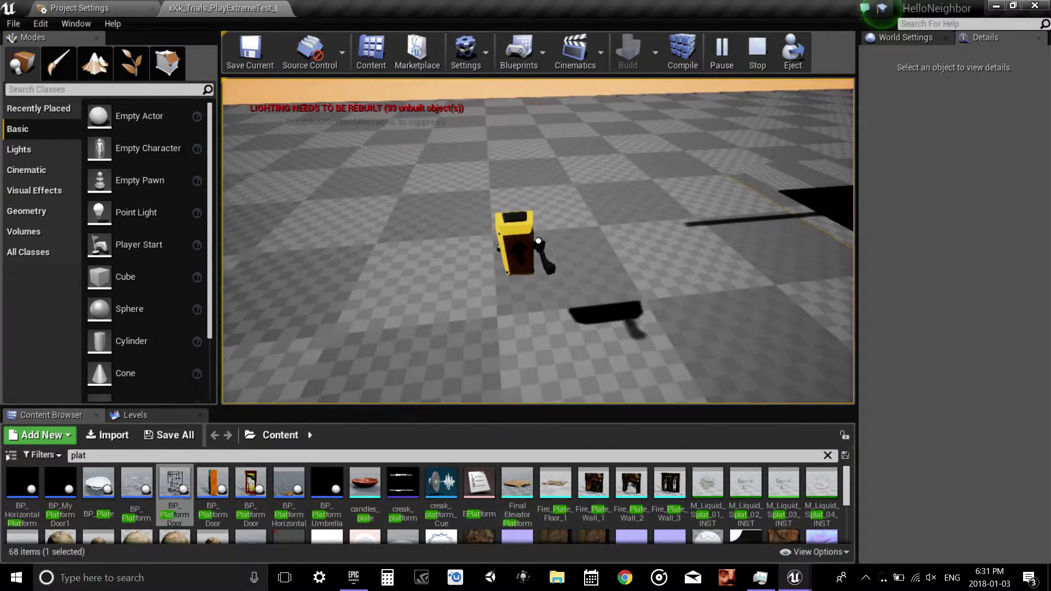
key(Escape)
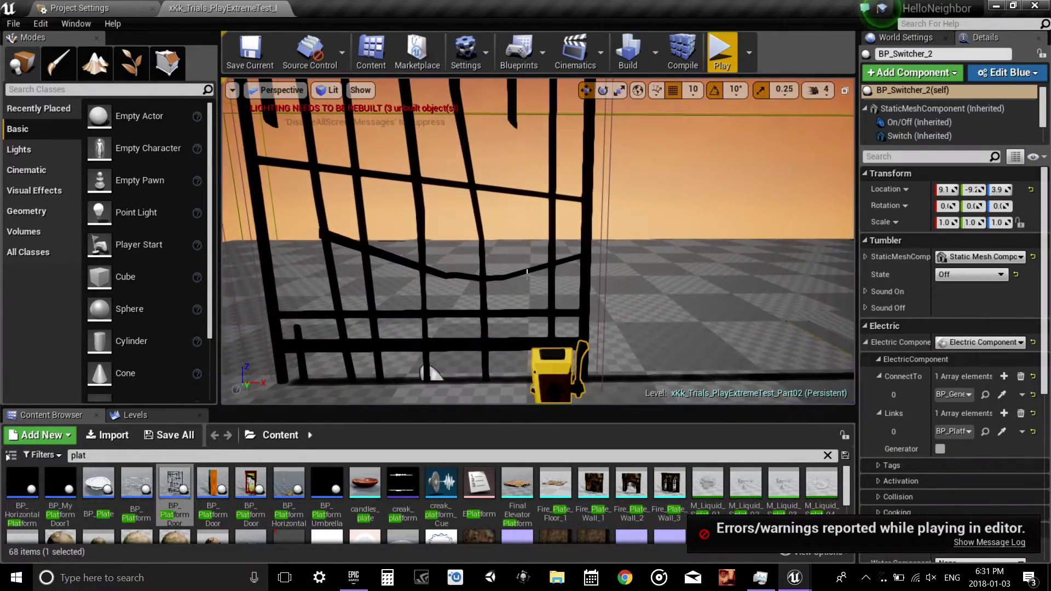
- Widen the property area and set the platform door's End Pos to X 400 and Z 0
click(550, 256)
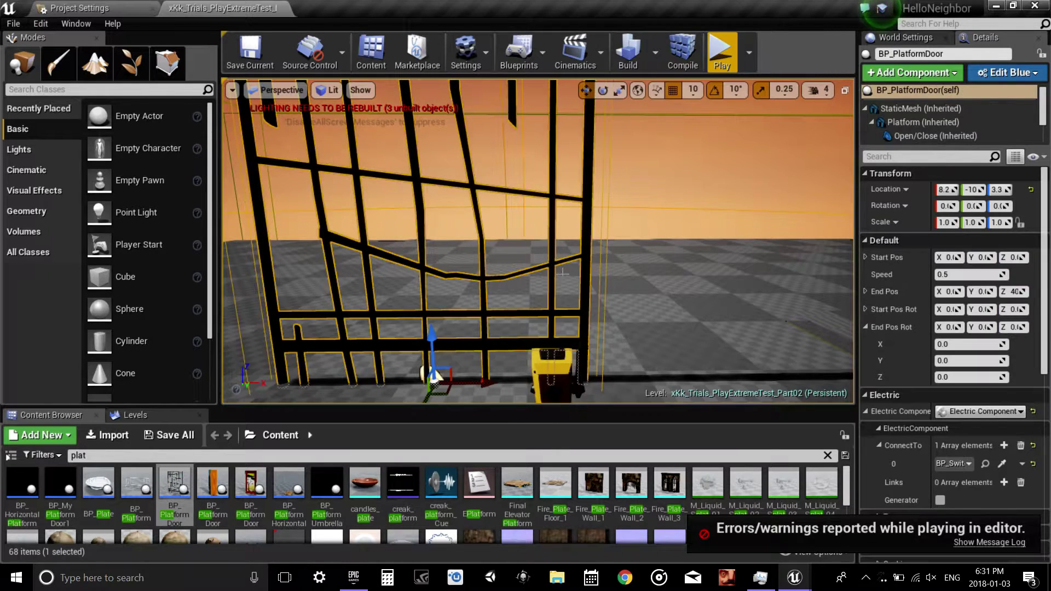
key(f)
scroll(584, 268, up, 1)
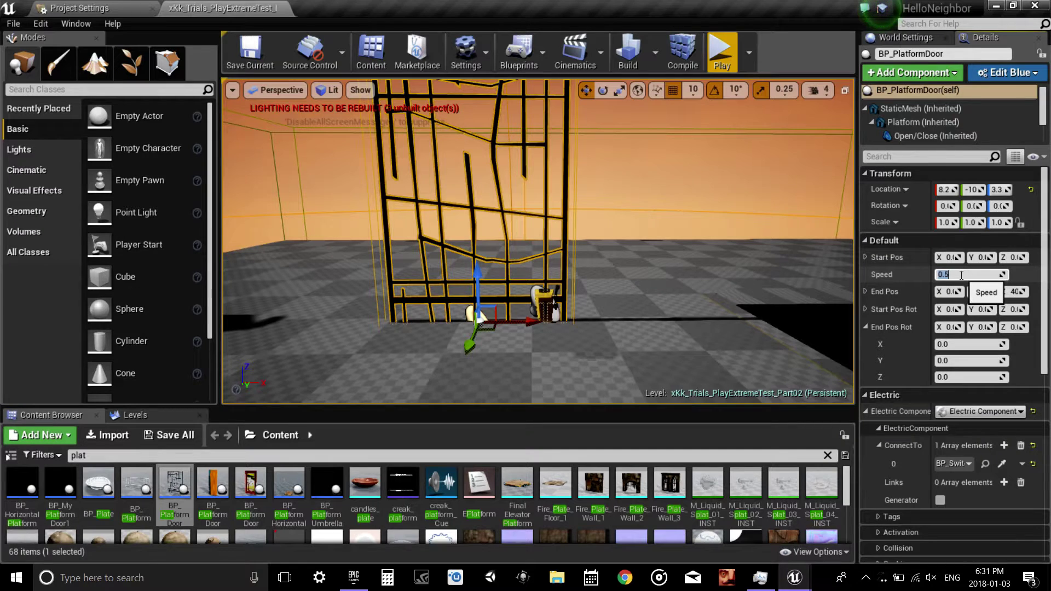
click(857, 300)
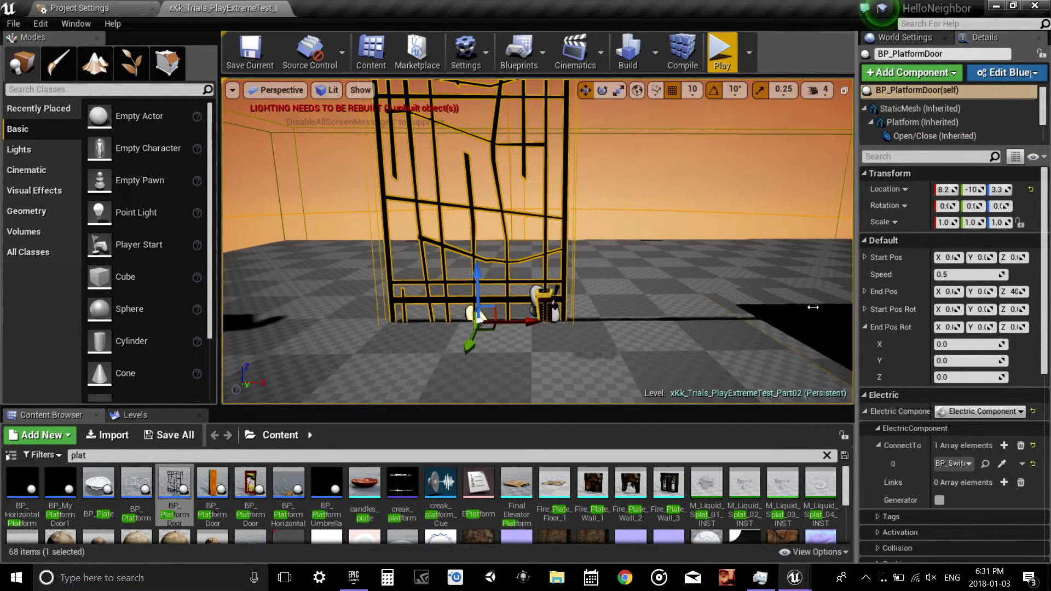
drag(858, 298, 814, 299)
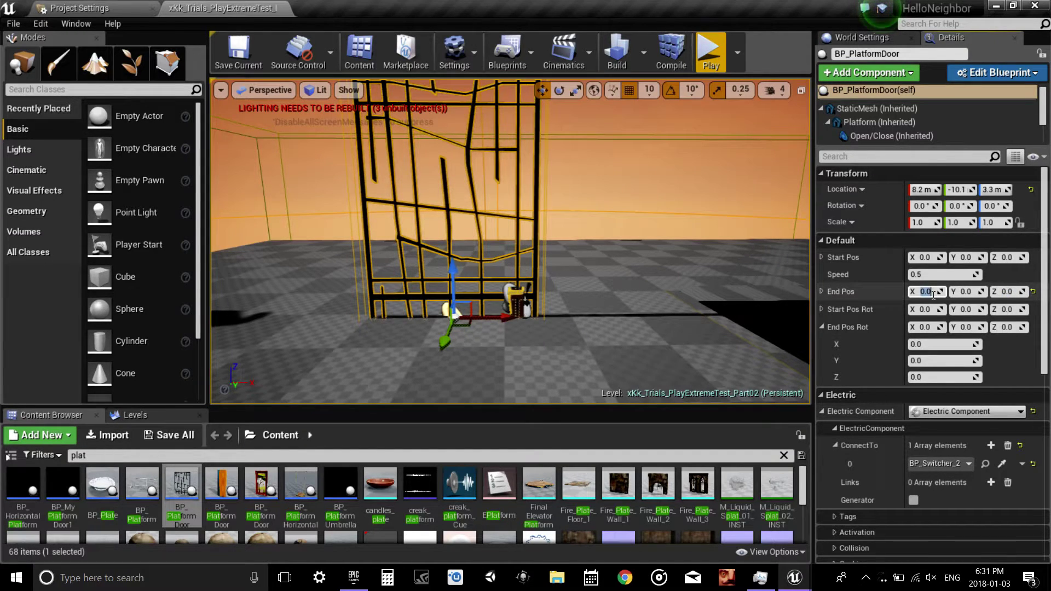
- Play-test the level, operate the yellow switcher to check the door's sideways travel, and end the play session
click(710, 52)
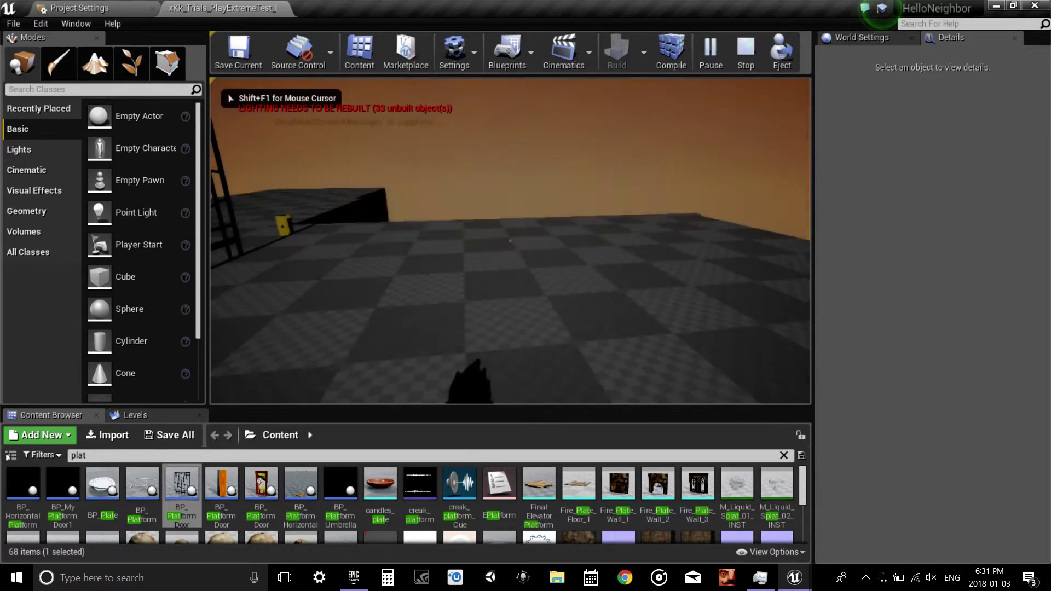
key(e)
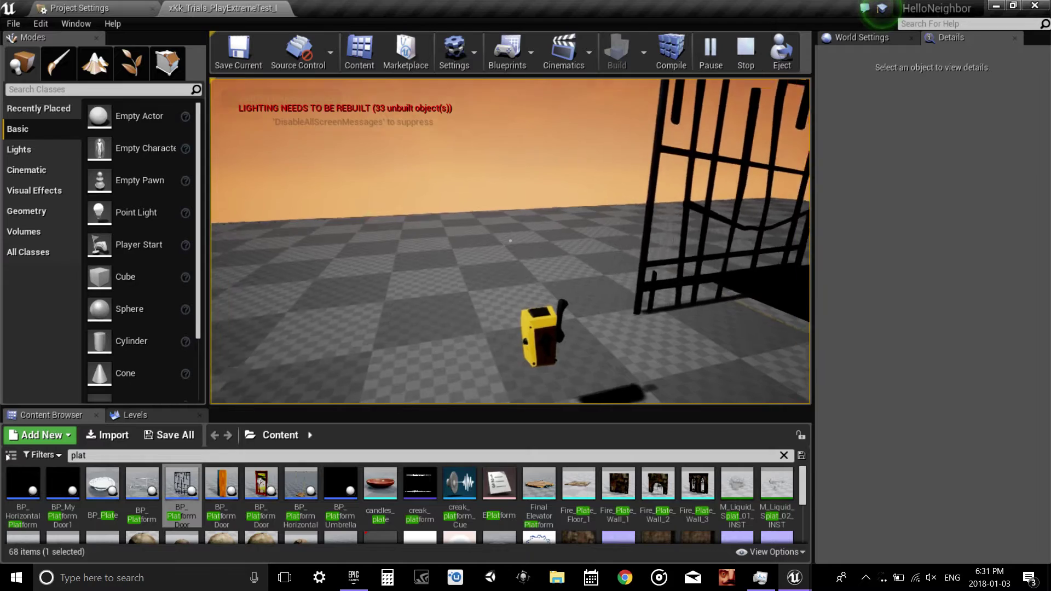
key(s)
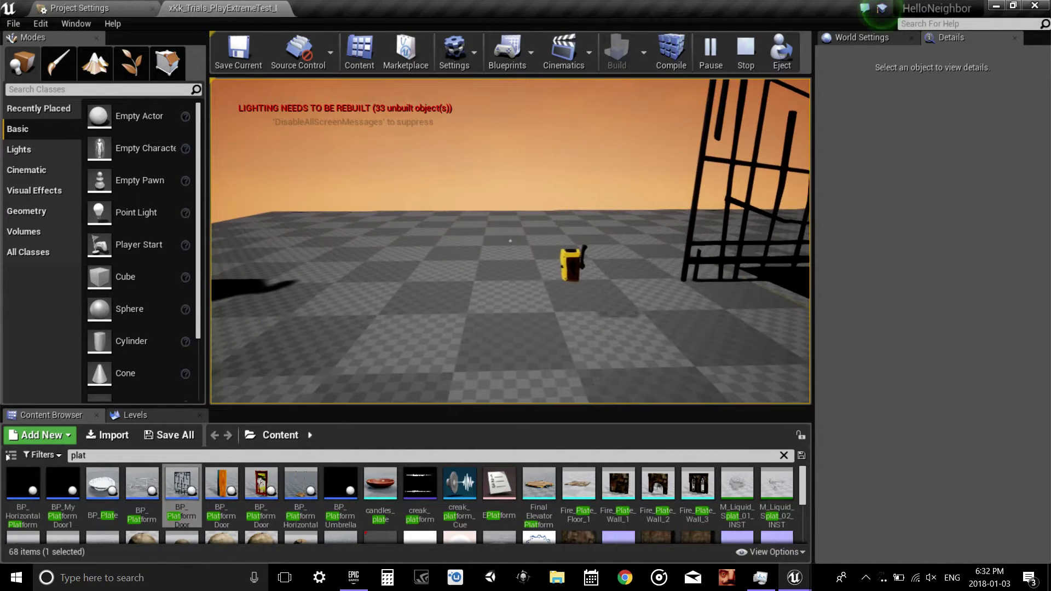
key(Escape)
- Select the PlayerStart on the floor near the generator switch
right_drag(484, 276, 453, 269)
key(s)
key(w)
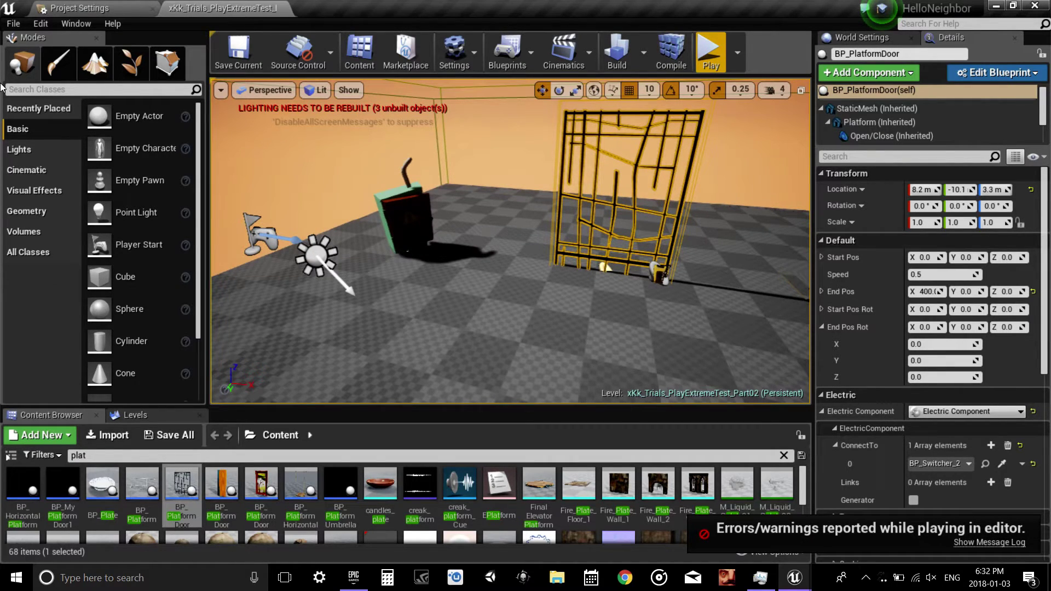
right_drag(454, 265, 449, 264)
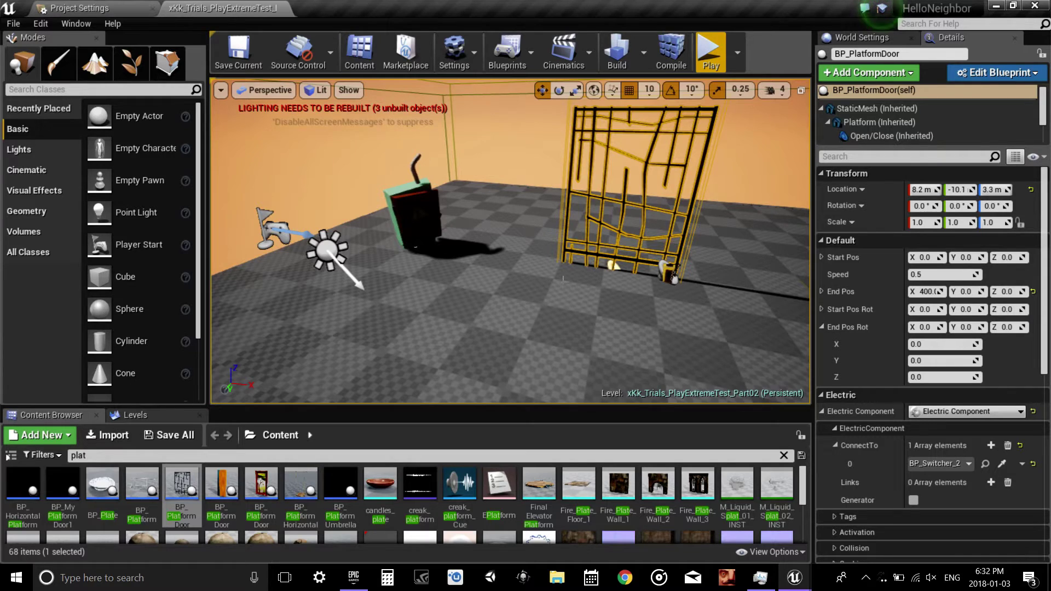
right_drag(562, 279, 398, 164)
click(420, 203)
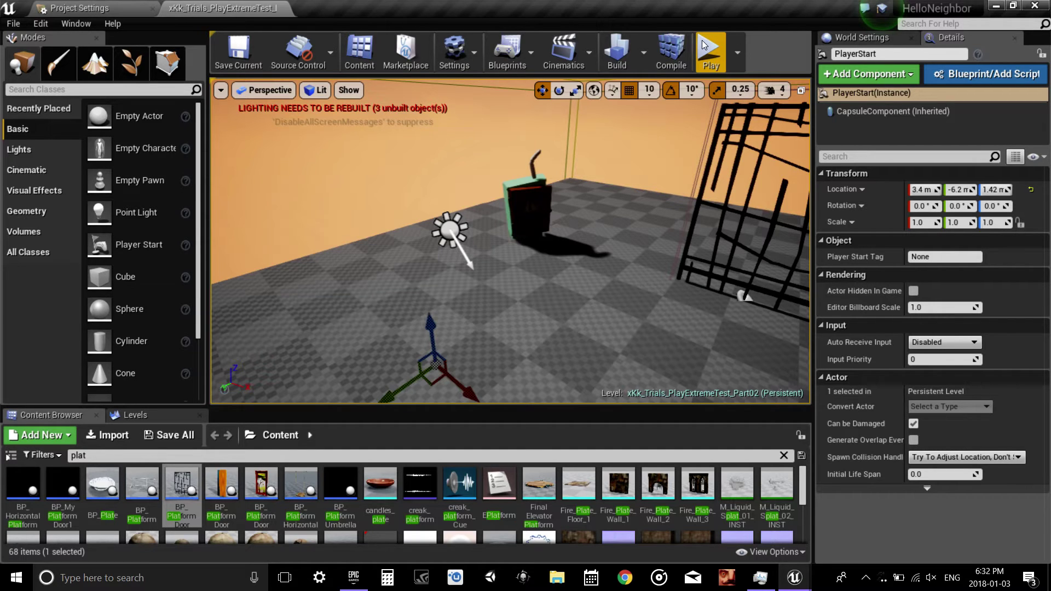
- Start another play session, look around the furnished house interior, and release the mouse cursor from the game
click(708, 51)
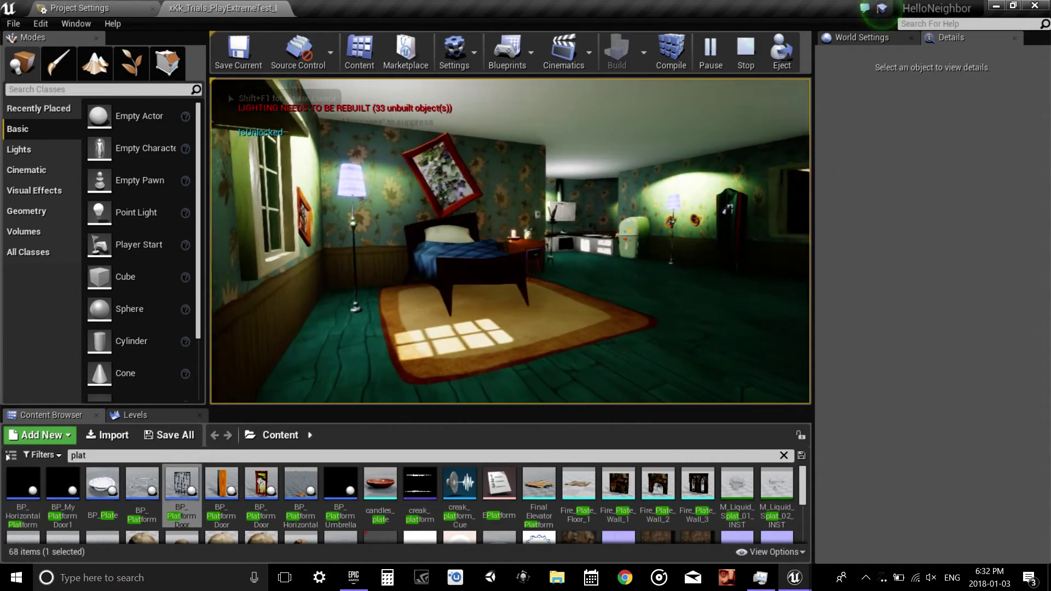
key(w)
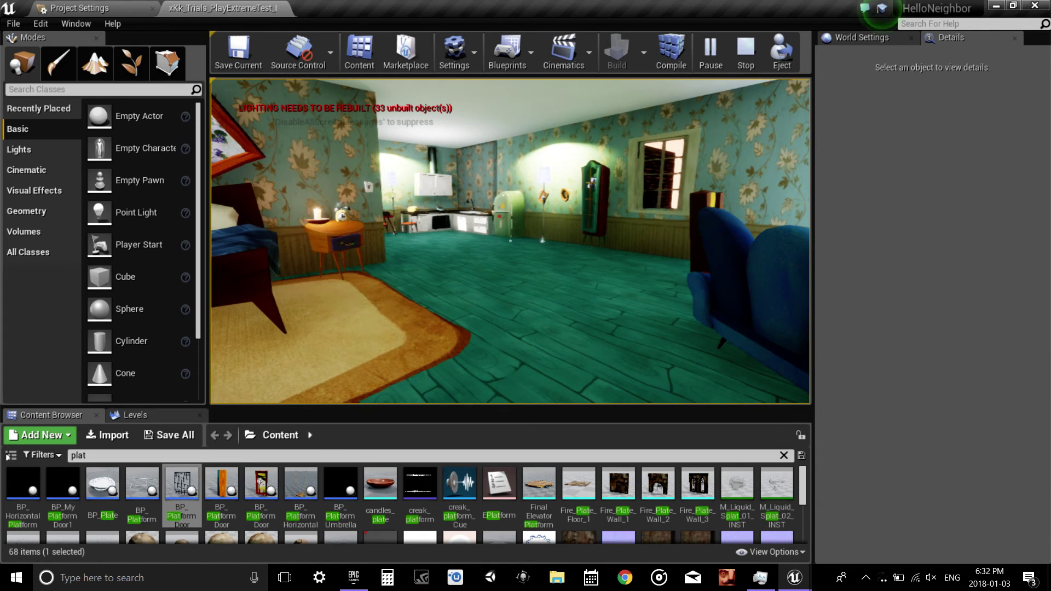
key(shift+F1)
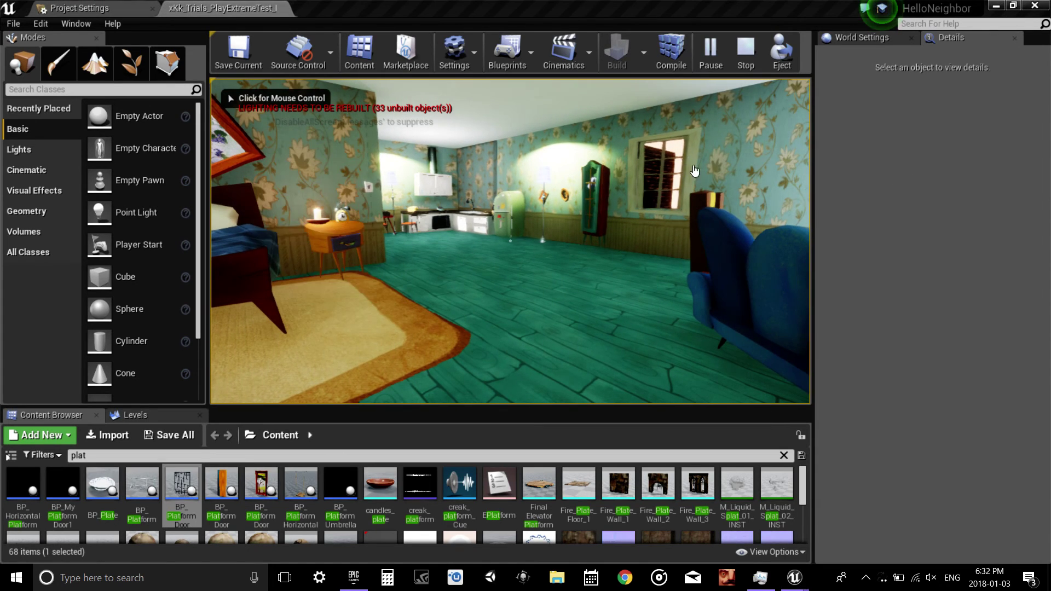